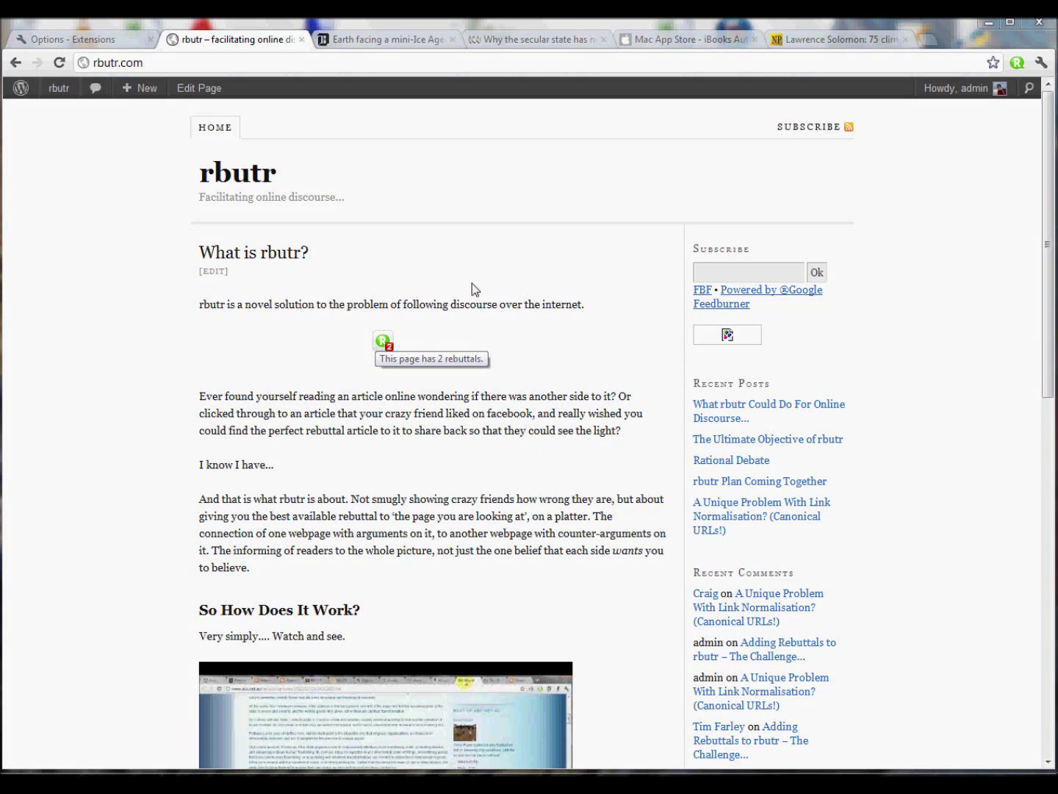
# Switch to the Daily Mail mini-Ice Age article and select its headline and byline.
pyautogui.click(401, 43)
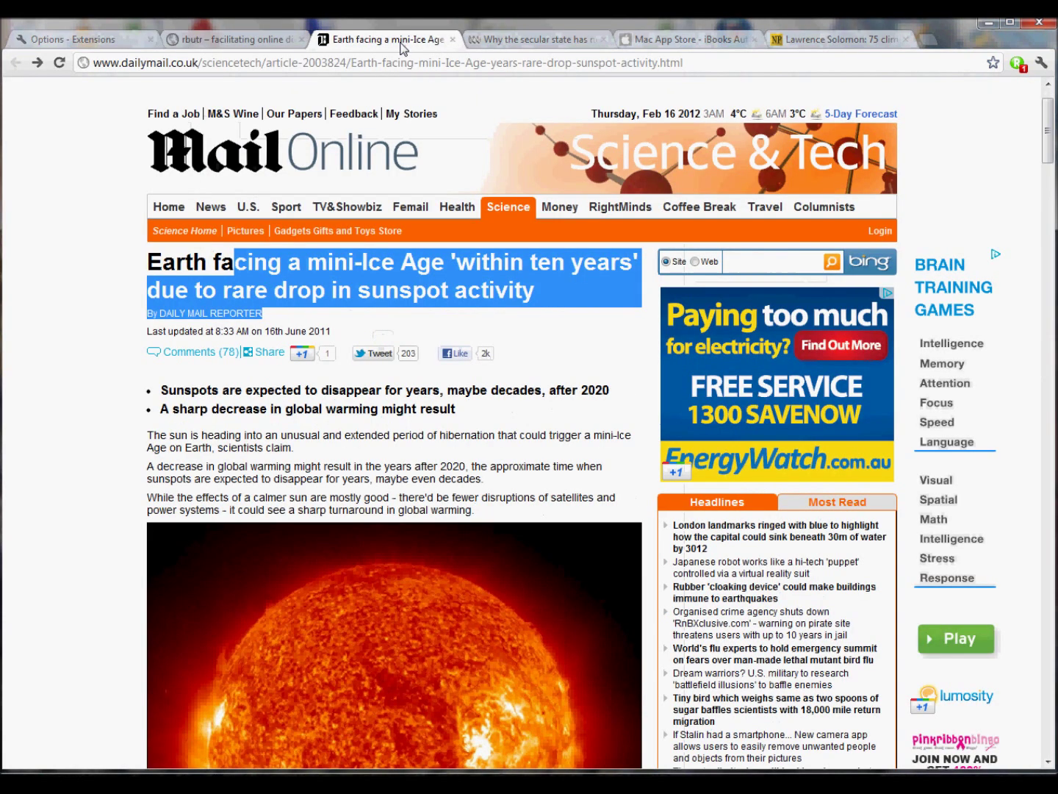
pyautogui.click(380, 286)
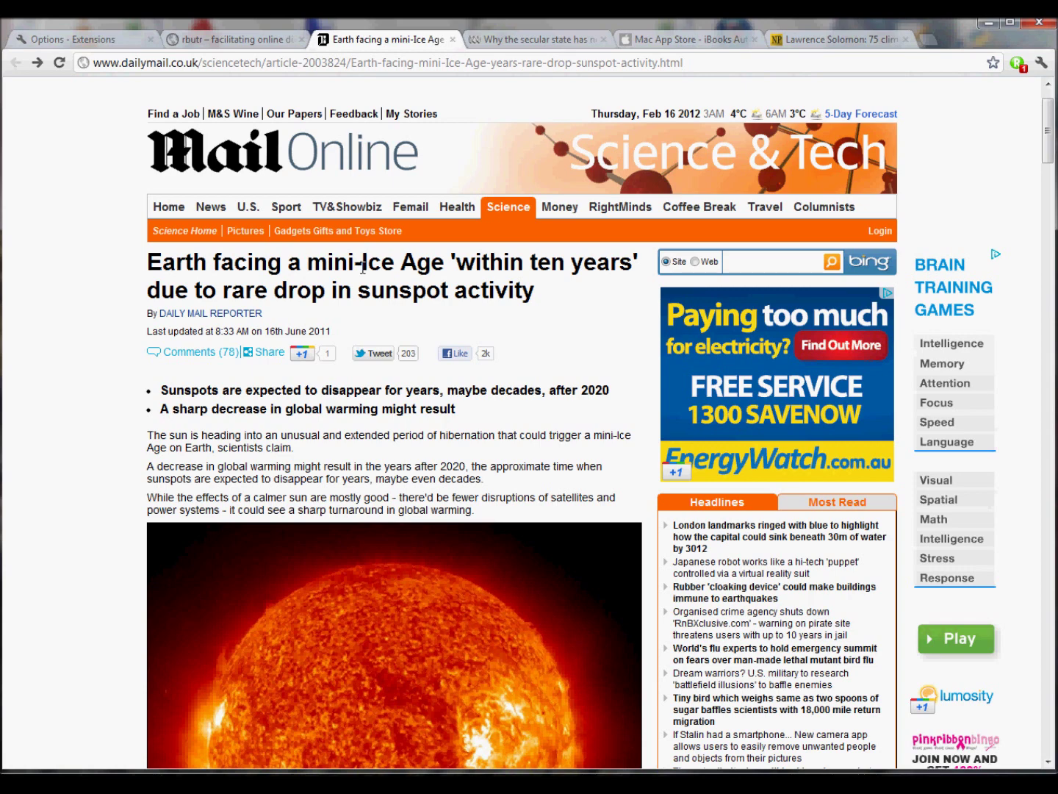
pyautogui.moveTo(197, 261); pyautogui.dragTo(499, 308)
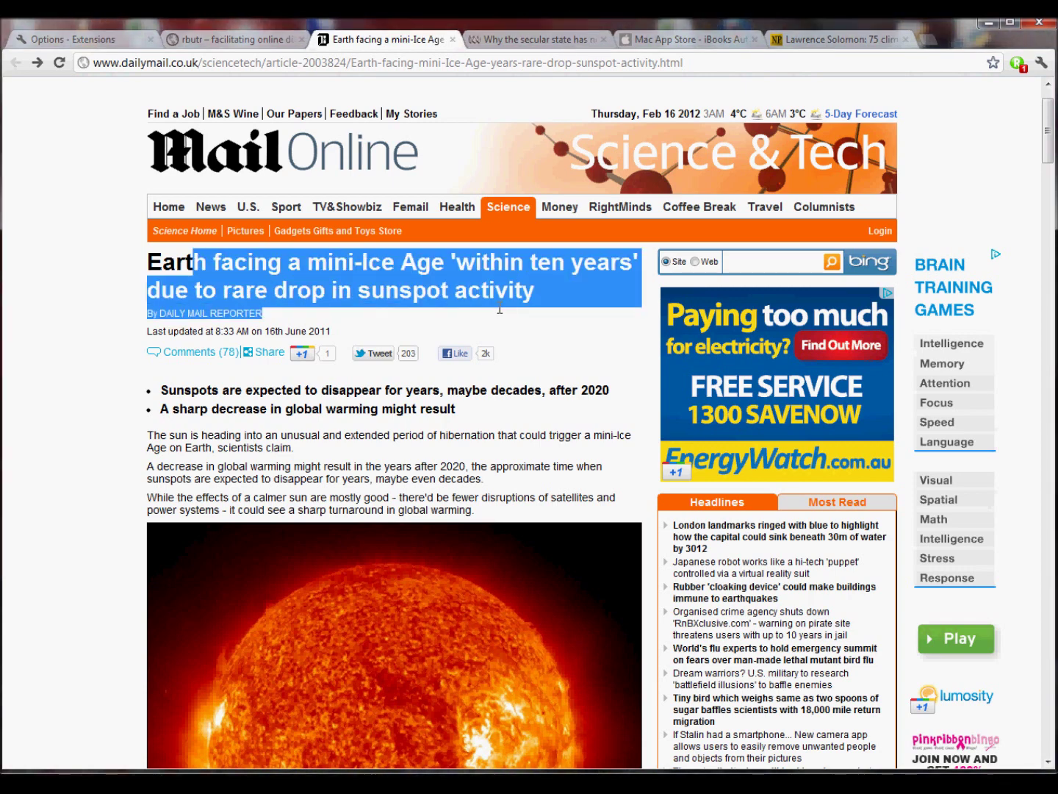
# Open the article's YouTube rebuttal video from the rbutr popup and stop it playing.
pyautogui.click(1018, 63)
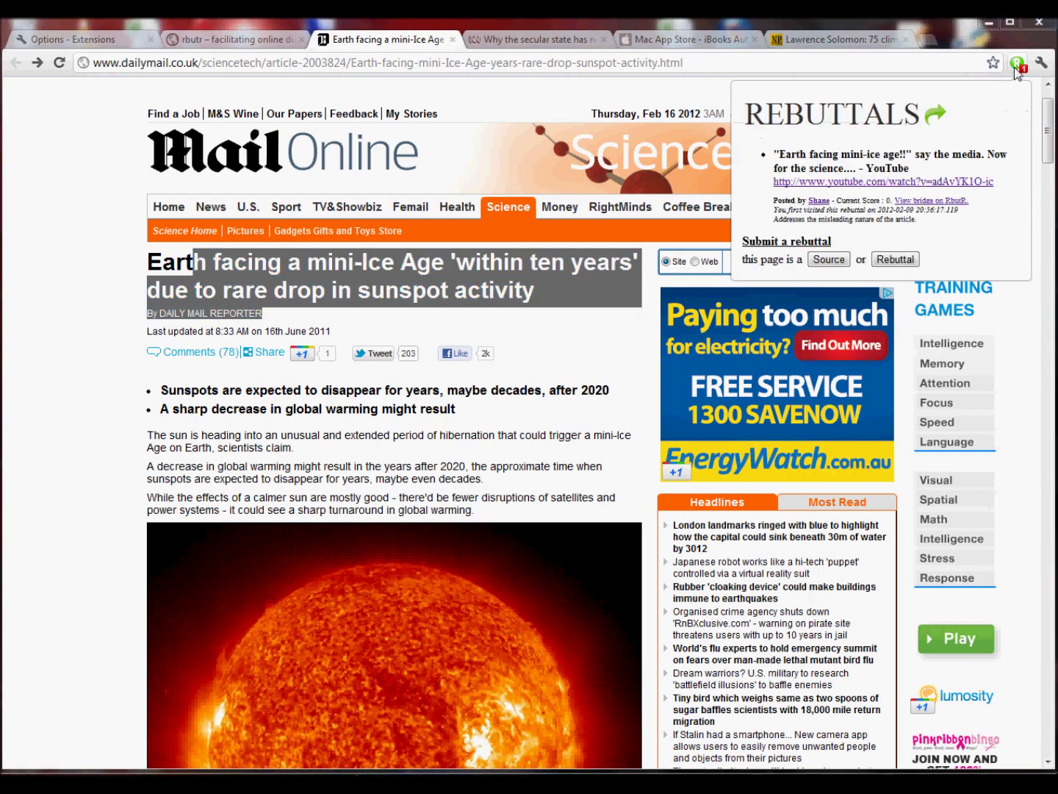
pyautogui.click(874, 183)
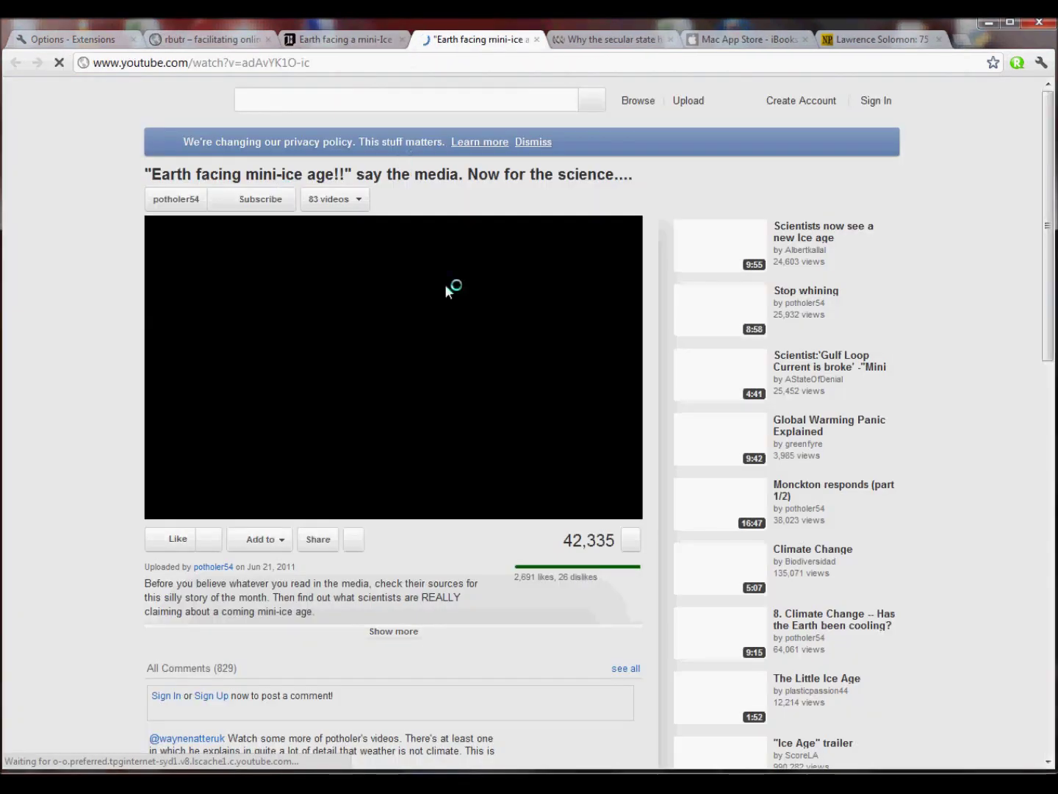
pyautogui.click(166, 508)
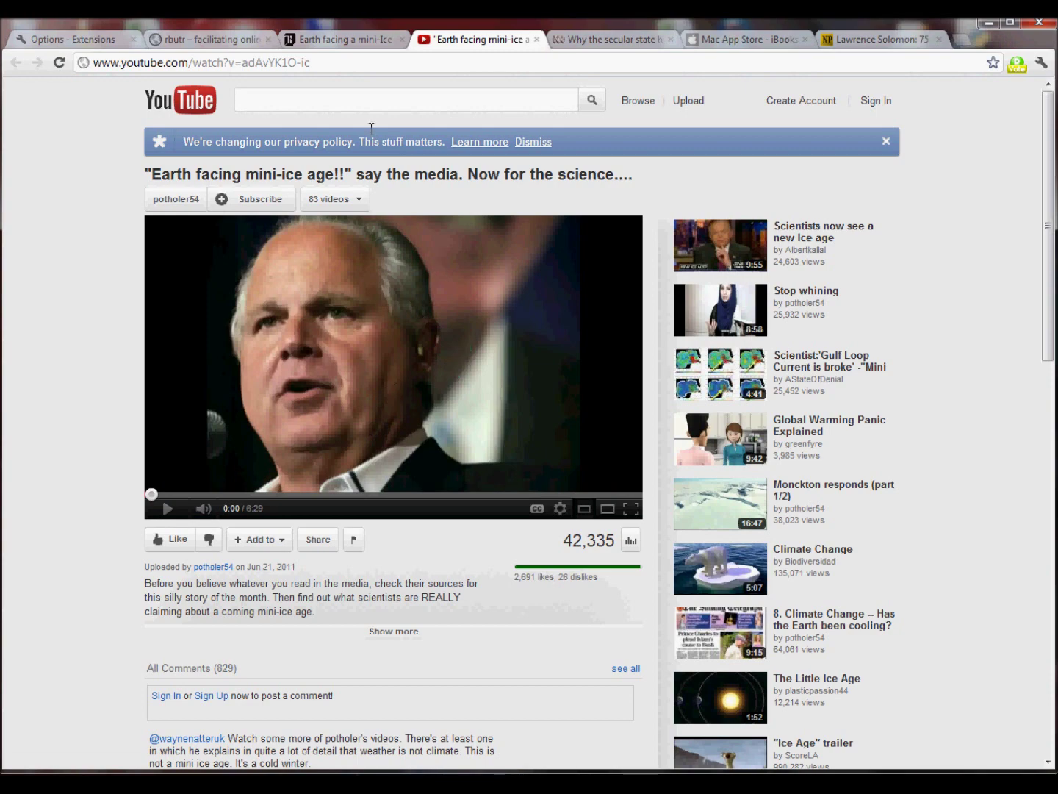
# Flip between the Daily Mail and video tabs, then bring up the ABC secular state article.
pyautogui.click(342, 39)
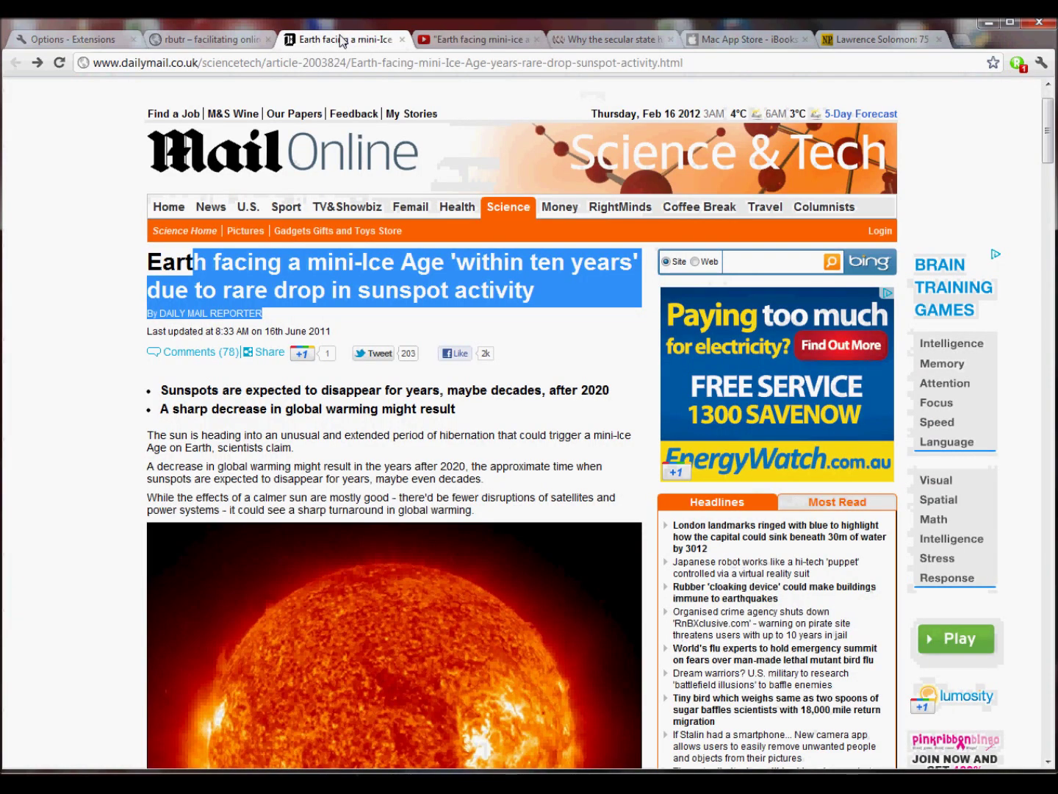
pyautogui.click(488, 39)
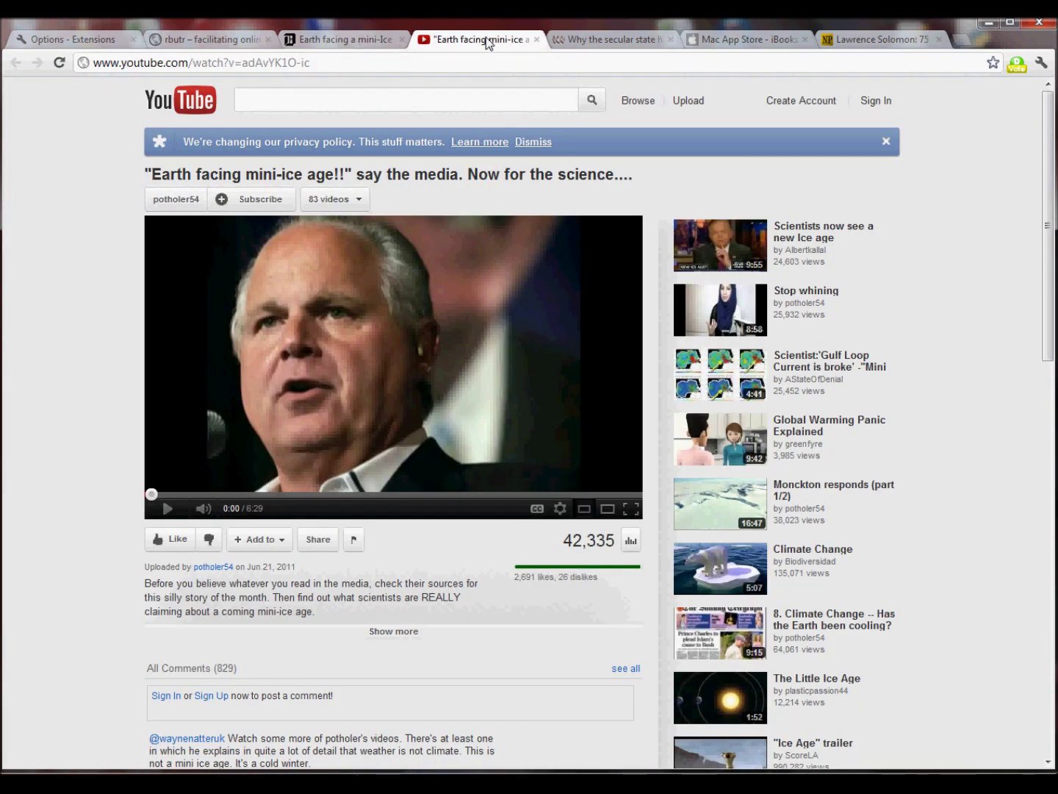
pyautogui.click(578, 46)
pyautogui.click(308, 391)
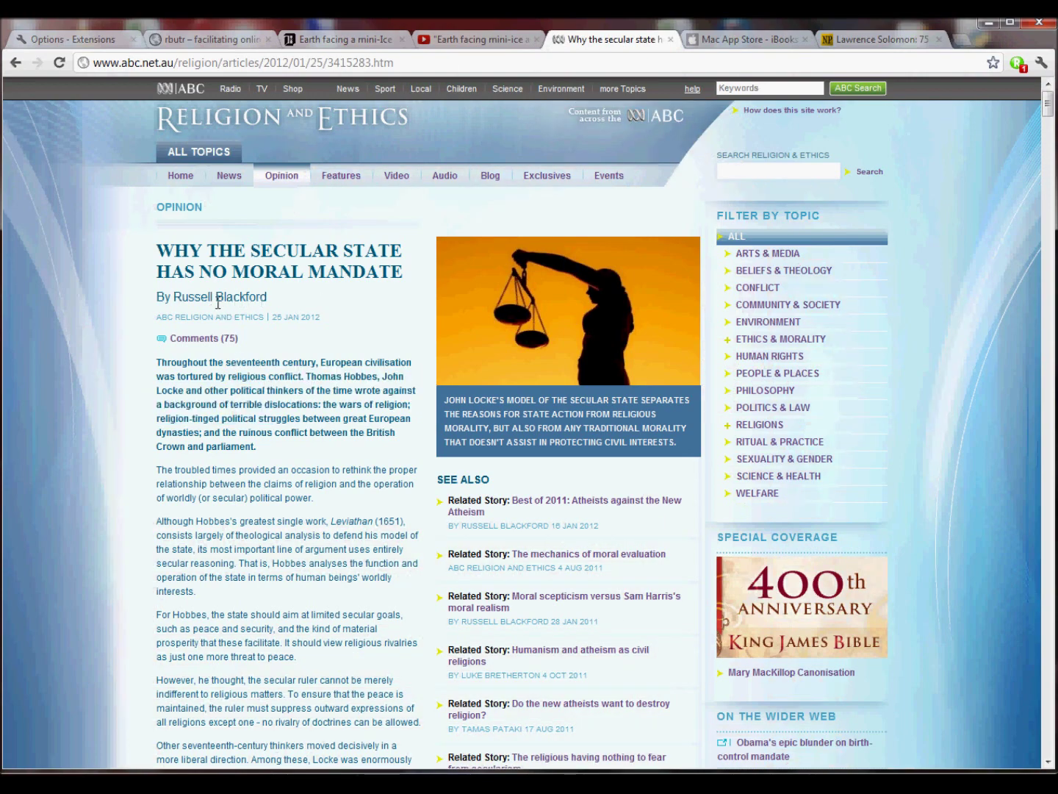
# Open the 'Wars of Religion and other fairy tales' rebuttal via rbutr, follow an in-article link, then go back.
pyautogui.click(1017, 65)
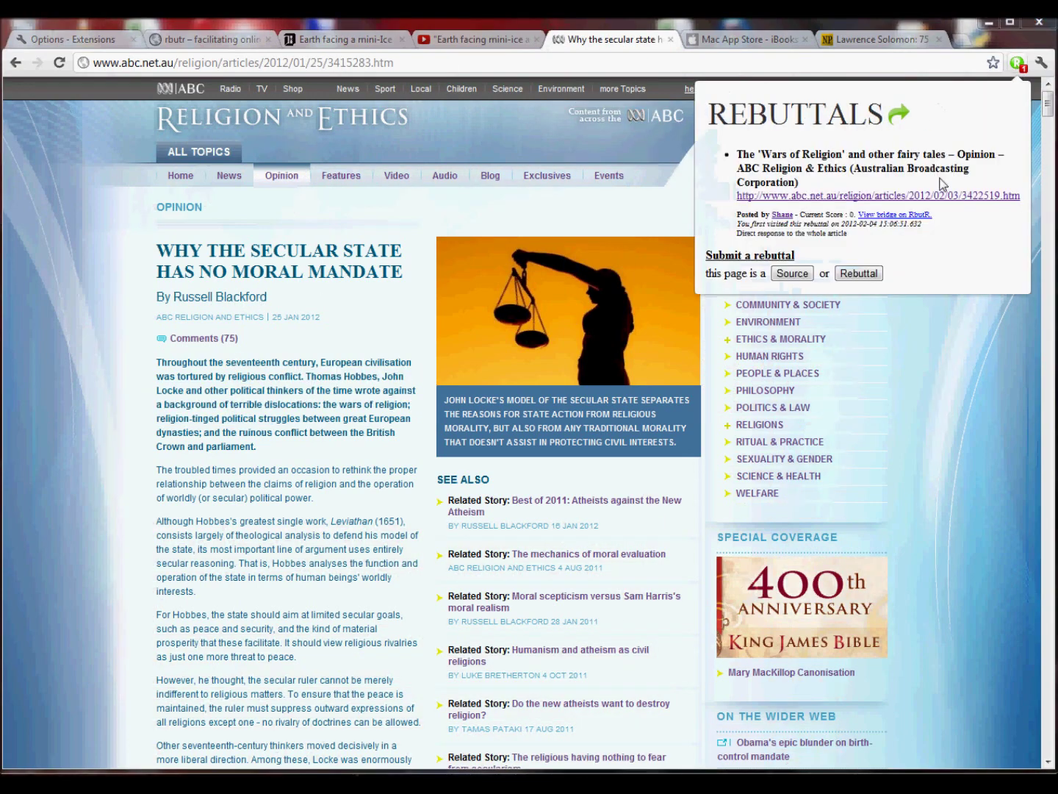
pyautogui.click(854, 194)
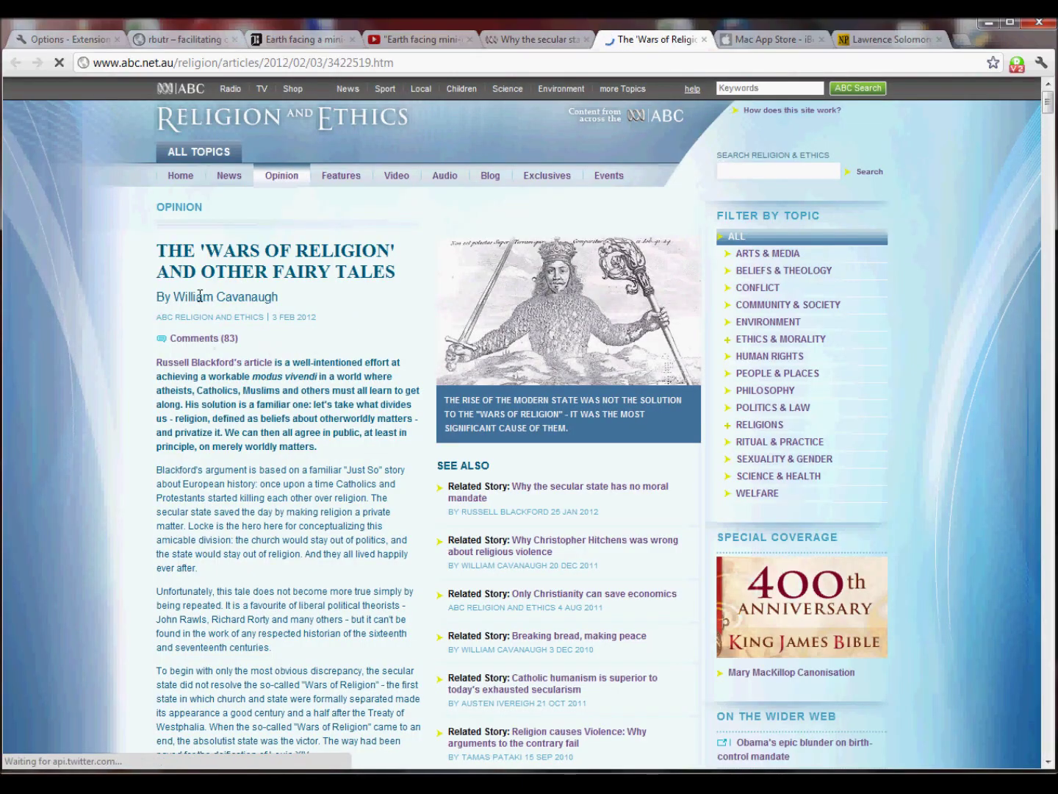
pyautogui.click(252, 370)
pyautogui.moveTo(654, 84)
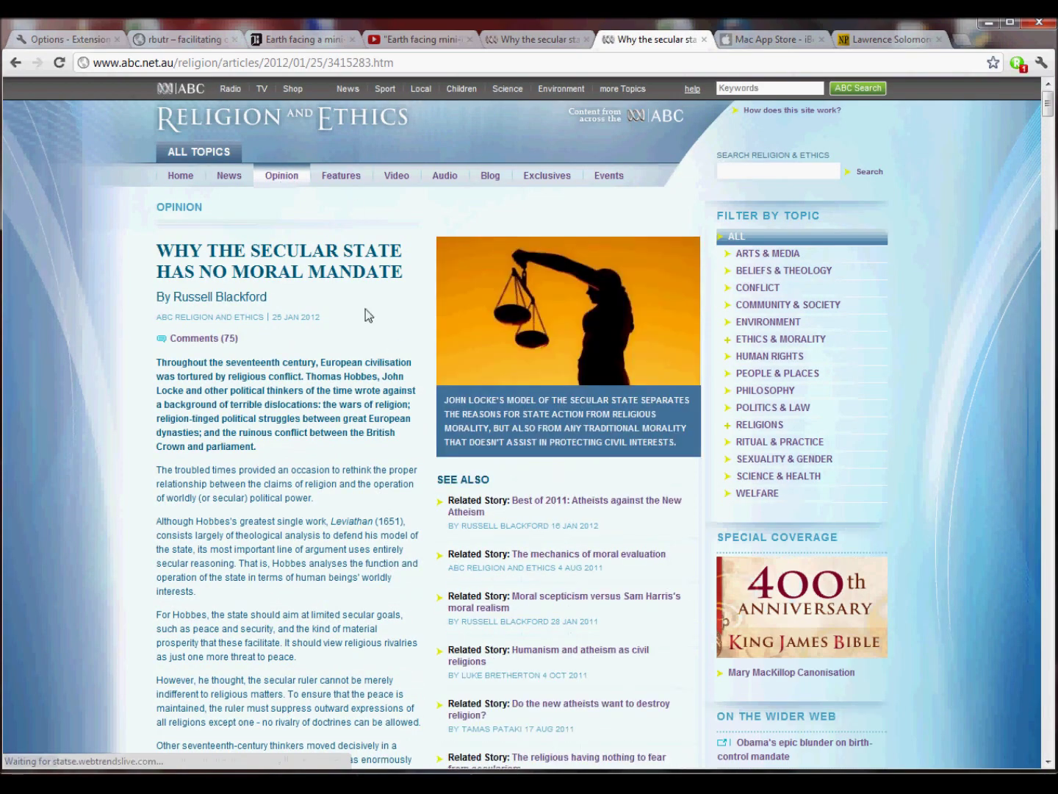
pyautogui.hotkey('alt', 'Left')
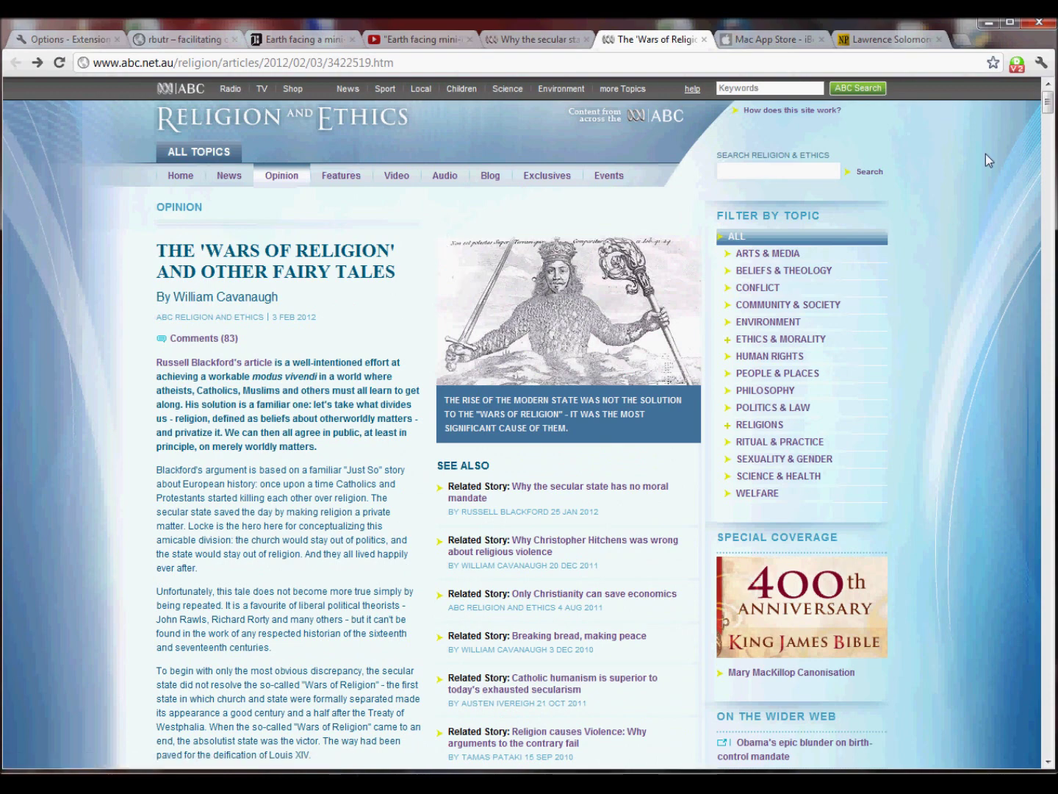
# Open the 'Don't mention the war! A response to Cavanaugh' rebuttal via rbutr and compare the article tabs.
pyautogui.click(1016, 65)
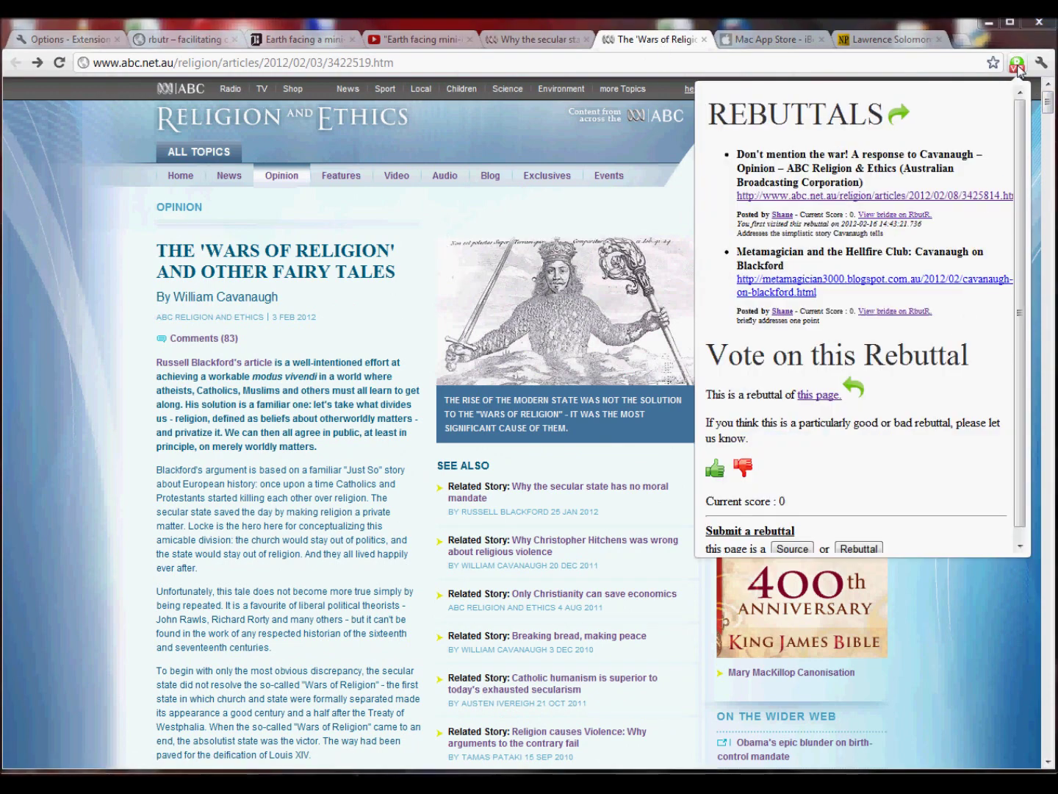
pyautogui.click(842, 200)
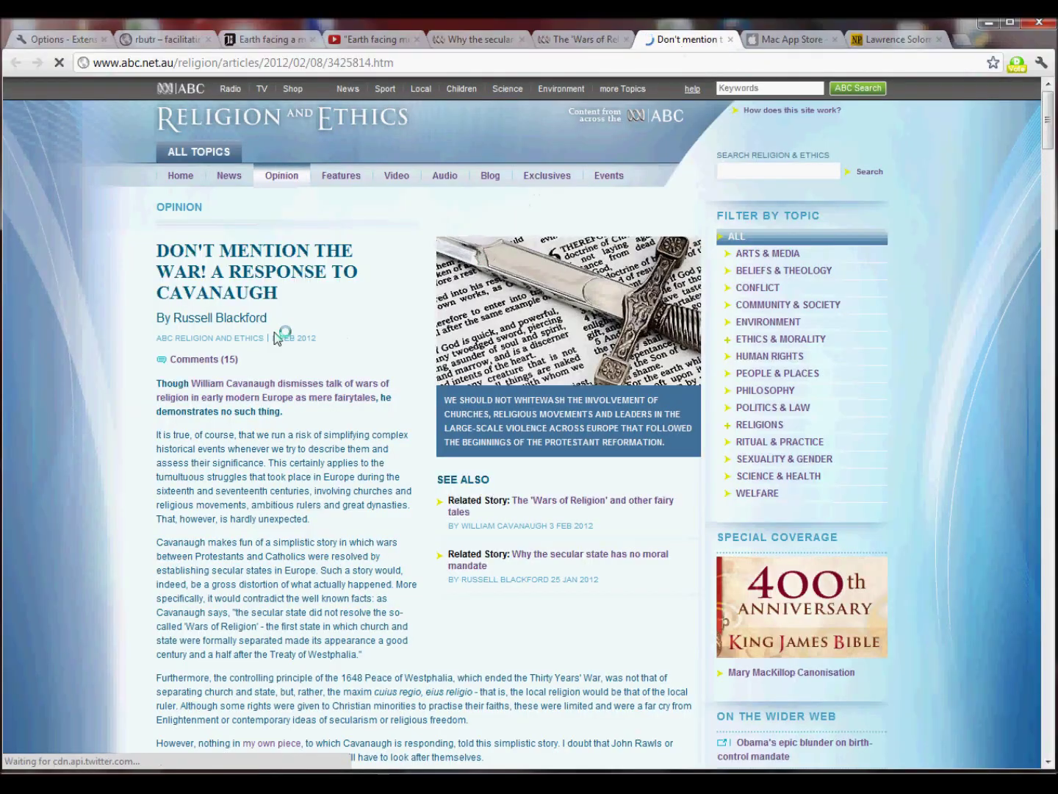
pyautogui.click(591, 39)
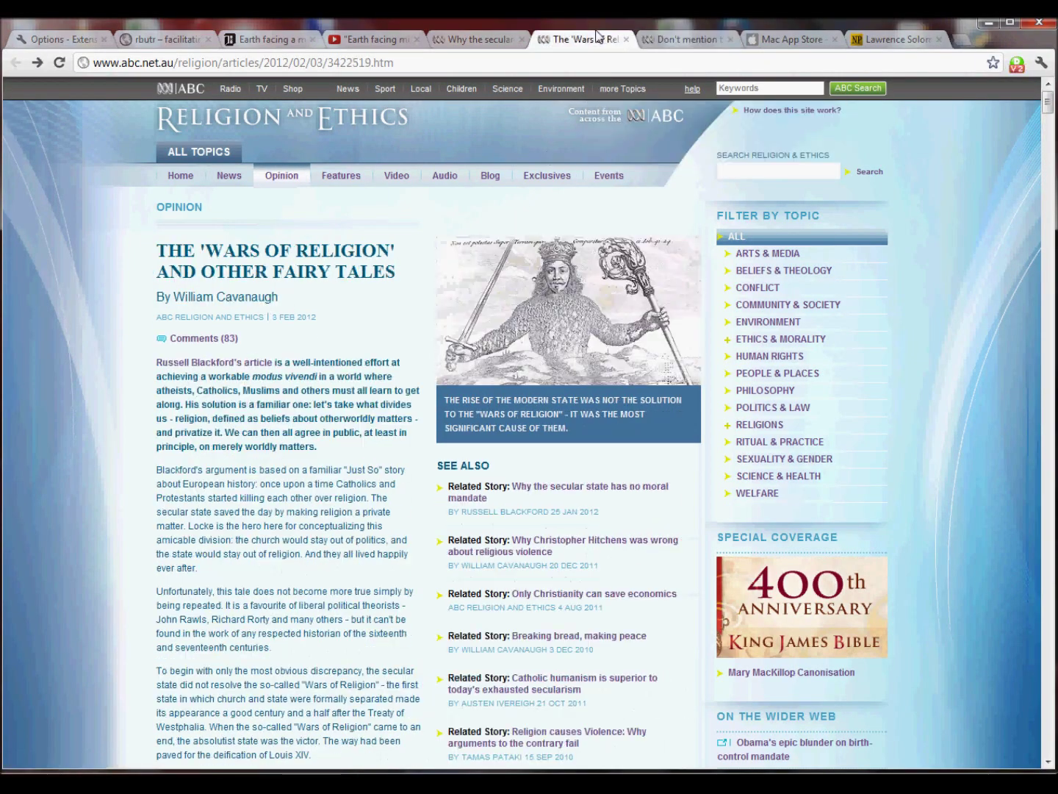
pyautogui.click(497, 37)
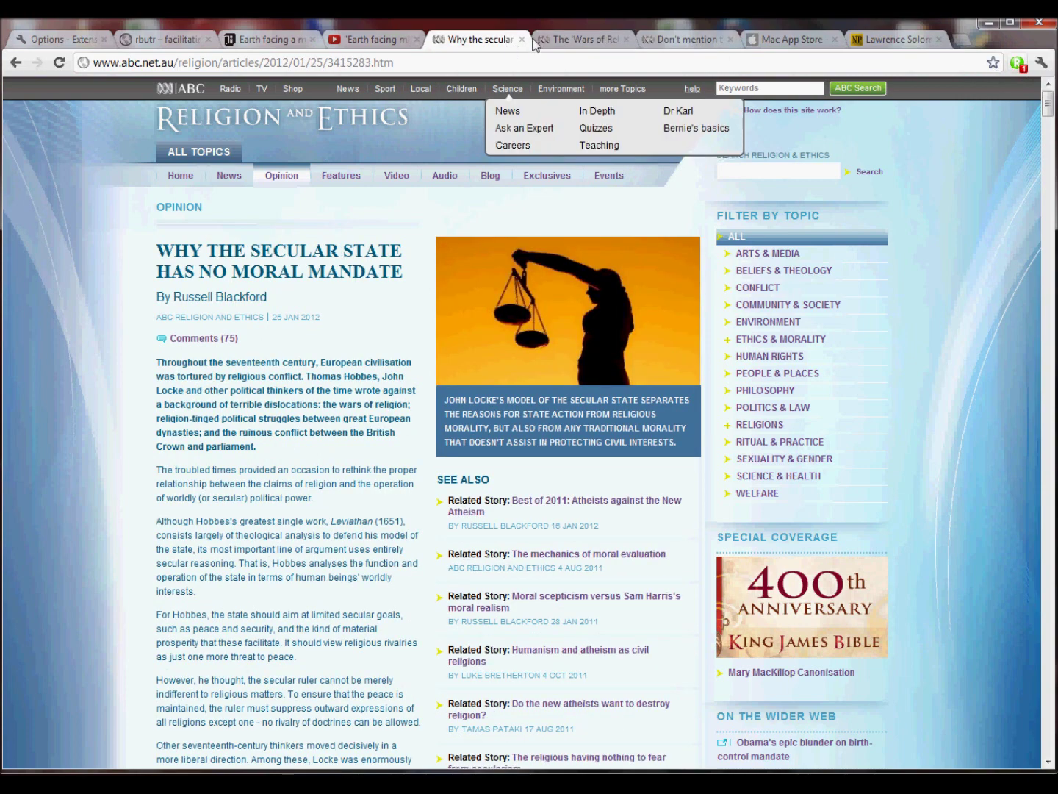
pyautogui.click(579, 42)
pyautogui.click(684, 38)
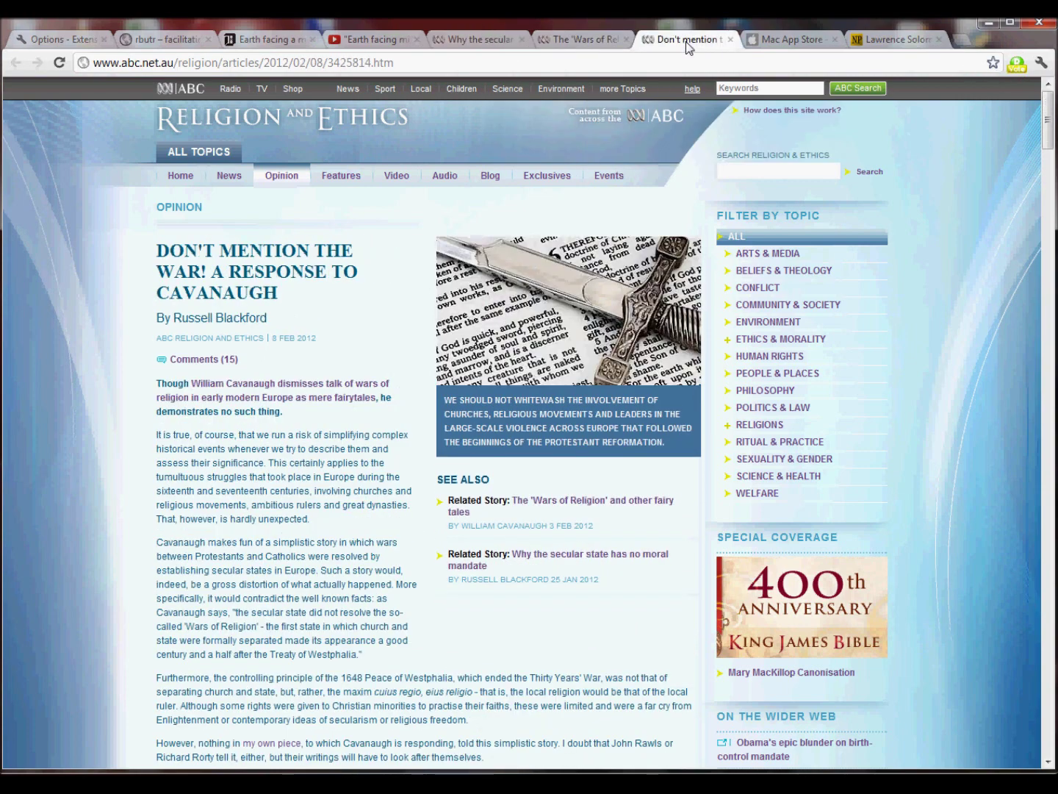
# Cycle through the secular state, Wars of Religion and response tabs to the iBooks Author App Store page.
pyautogui.moveTo(592, 144)
pyautogui.click(482, 41)
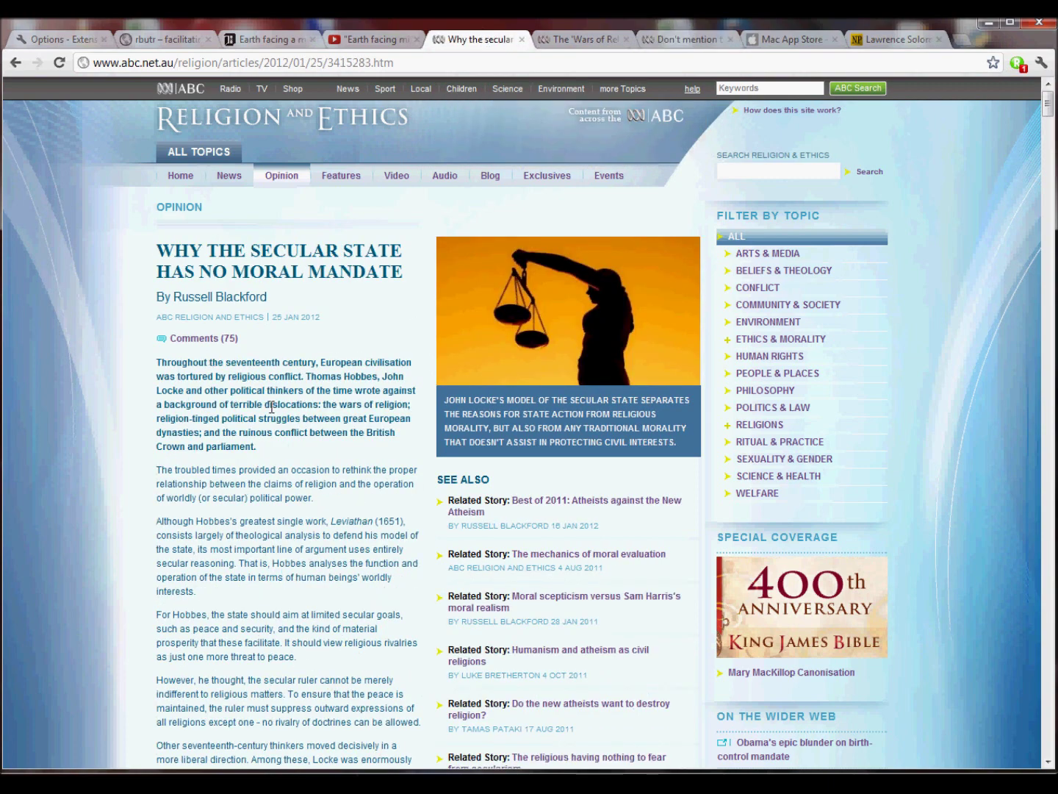
pyautogui.click(569, 39)
pyautogui.click(667, 39)
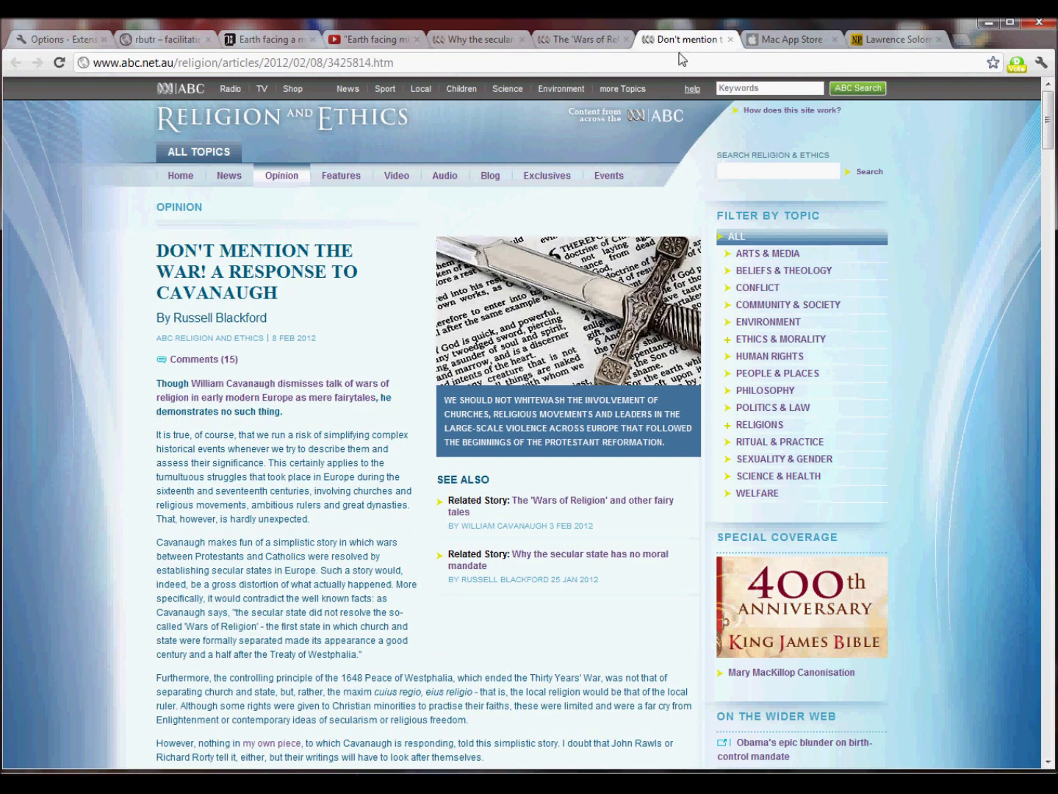
pyautogui.hotkey('ctrl', 'Tab')
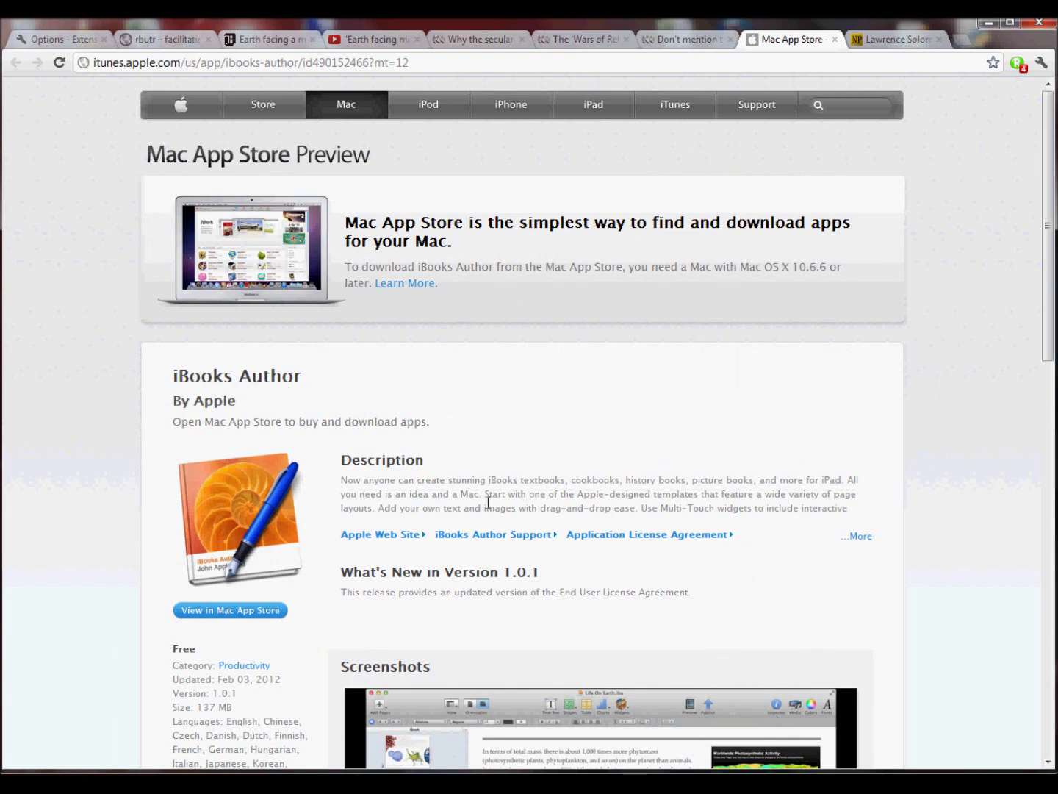
# Open the Glazblog rebuttal post for the iBooks Author page via rbutr and skim it.
pyautogui.click(1018, 63)
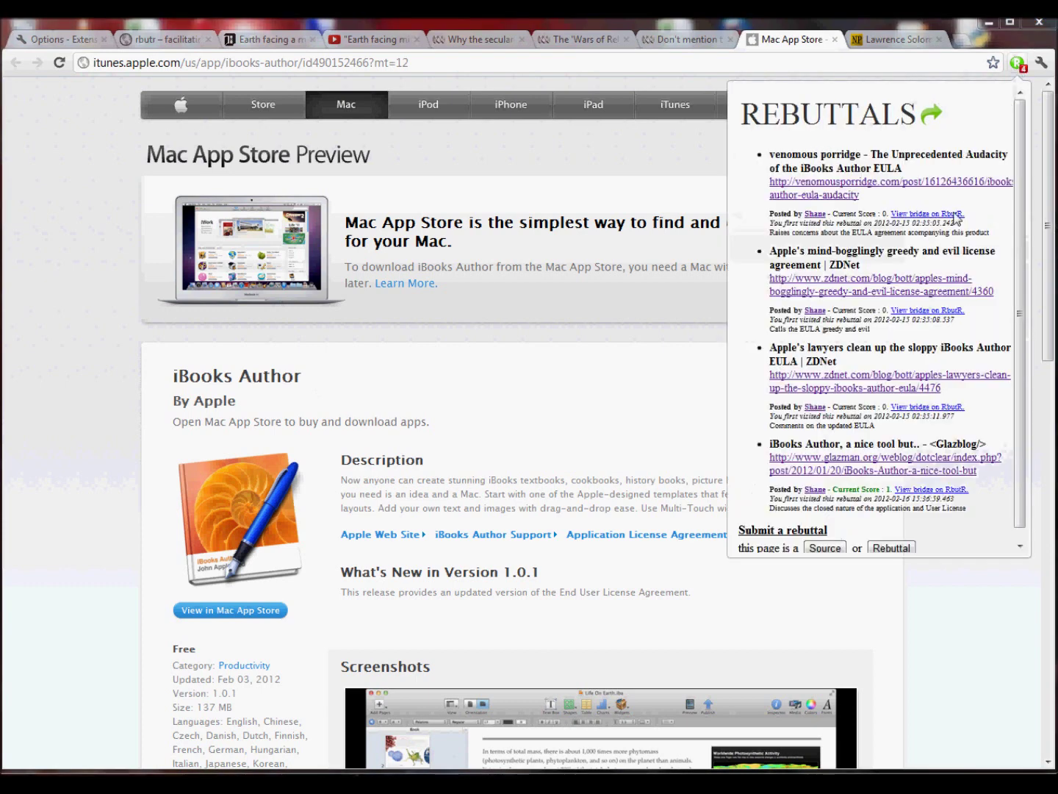
pyautogui.click(870, 460)
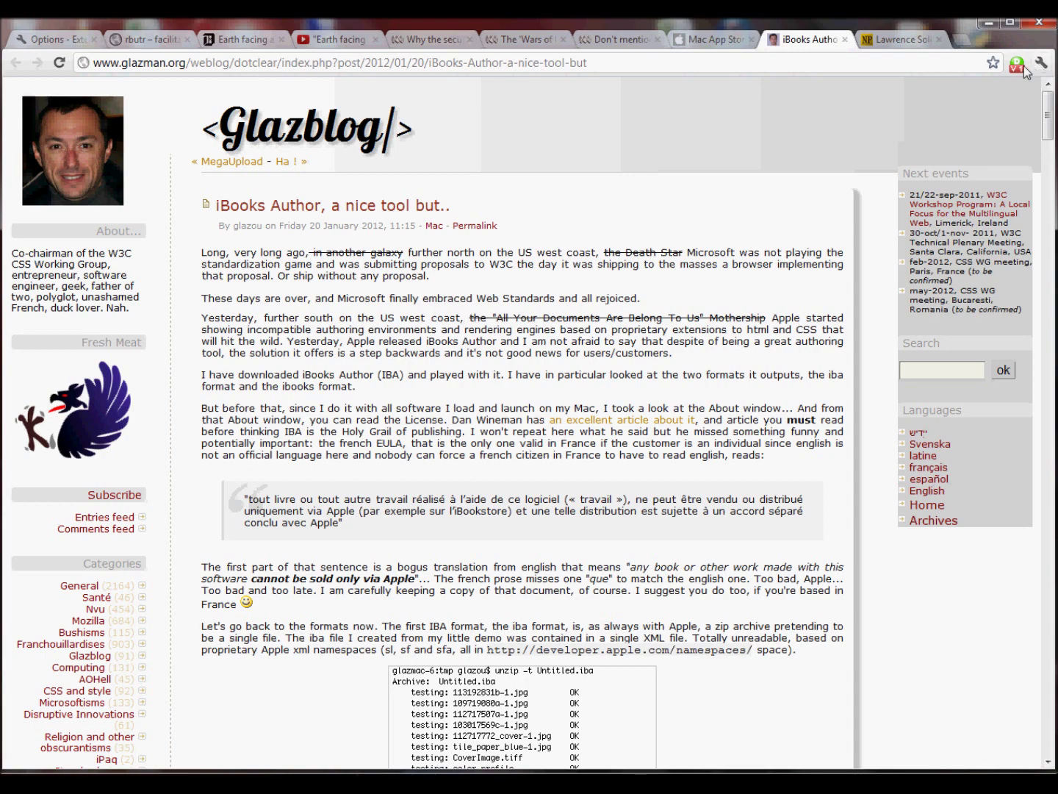
pyautogui.scroll(-6, 613, 294)
pyautogui.scroll(6, 618, 295)
# Open the Daring Fireball rebuttal to the Glazblog post, then its linked Glazblog reply post.
pyautogui.click(1018, 64)
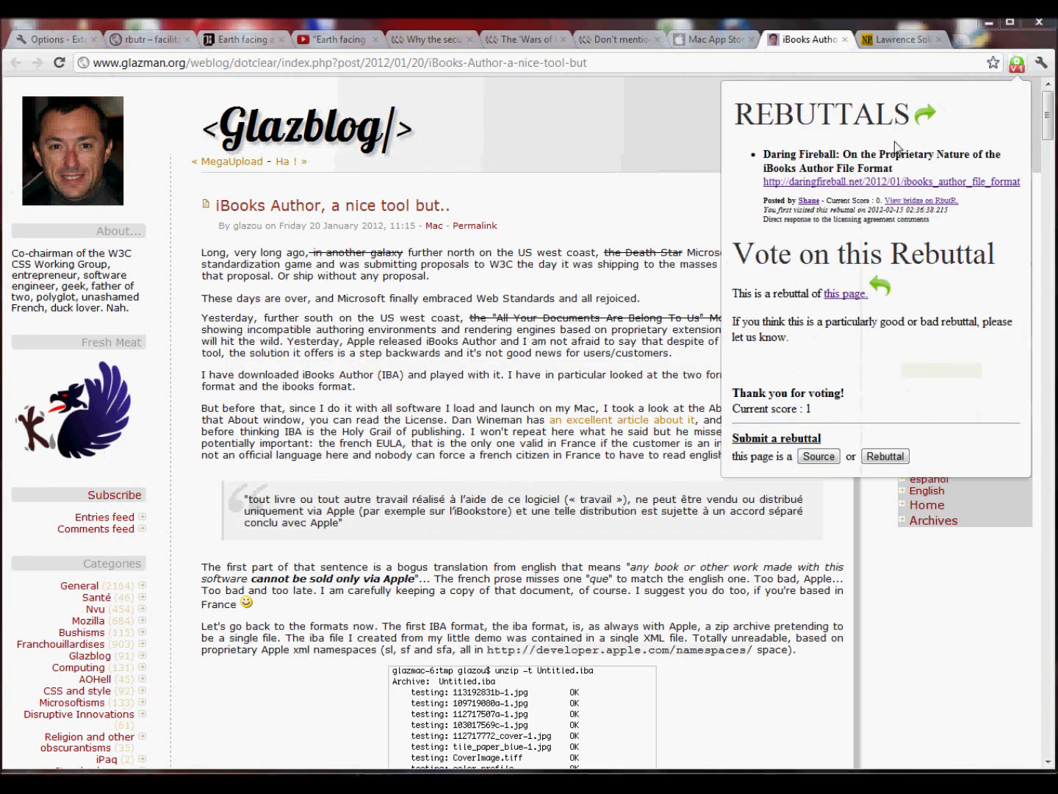
pyautogui.click(841, 189)
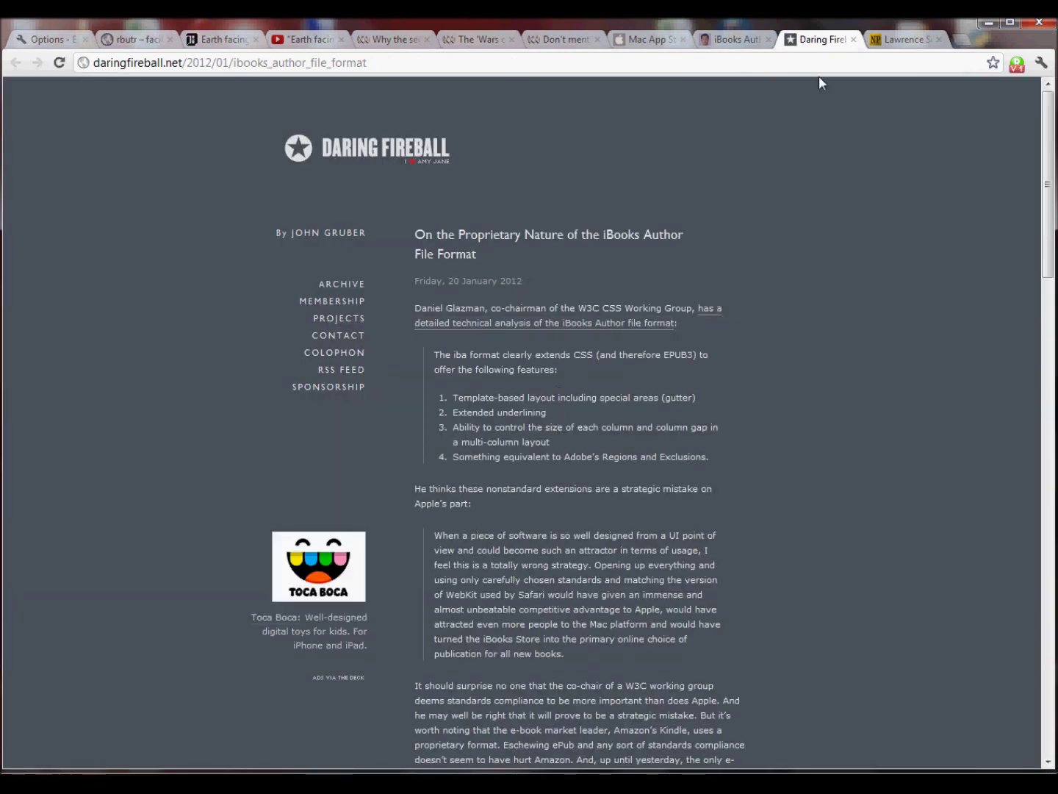
pyautogui.click(733, 44)
pyautogui.click(827, 38)
pyautogui.click(1018, 65)
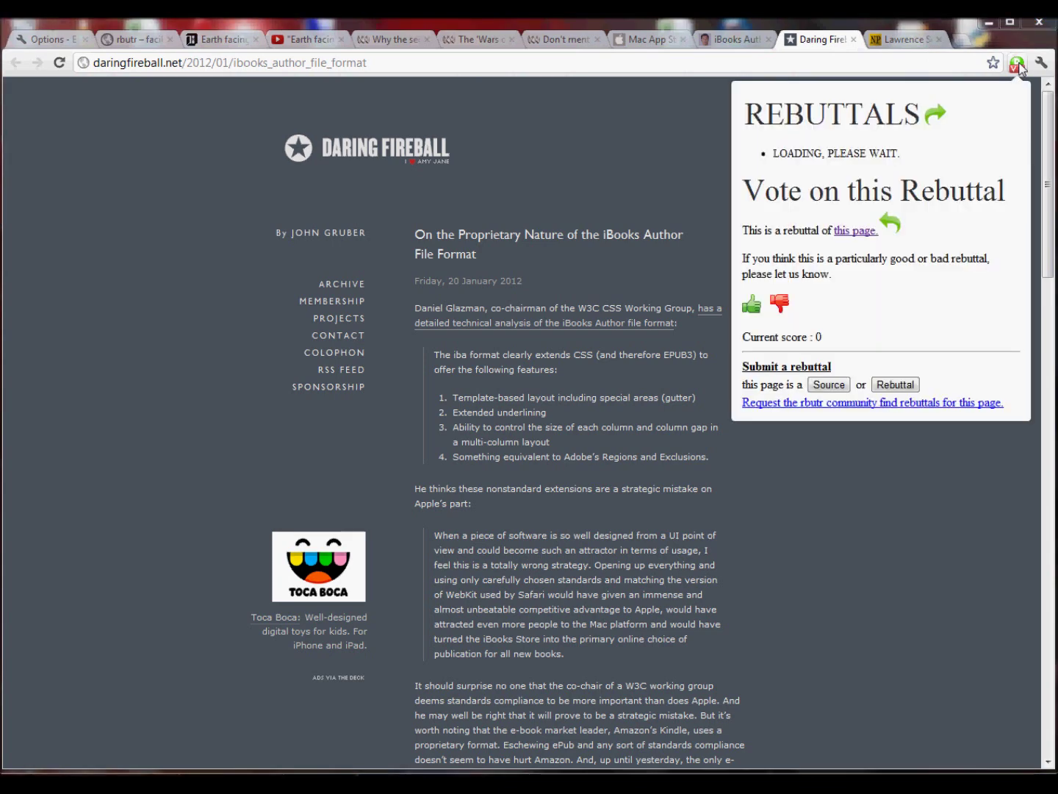
pyautogui.click(837, 180)
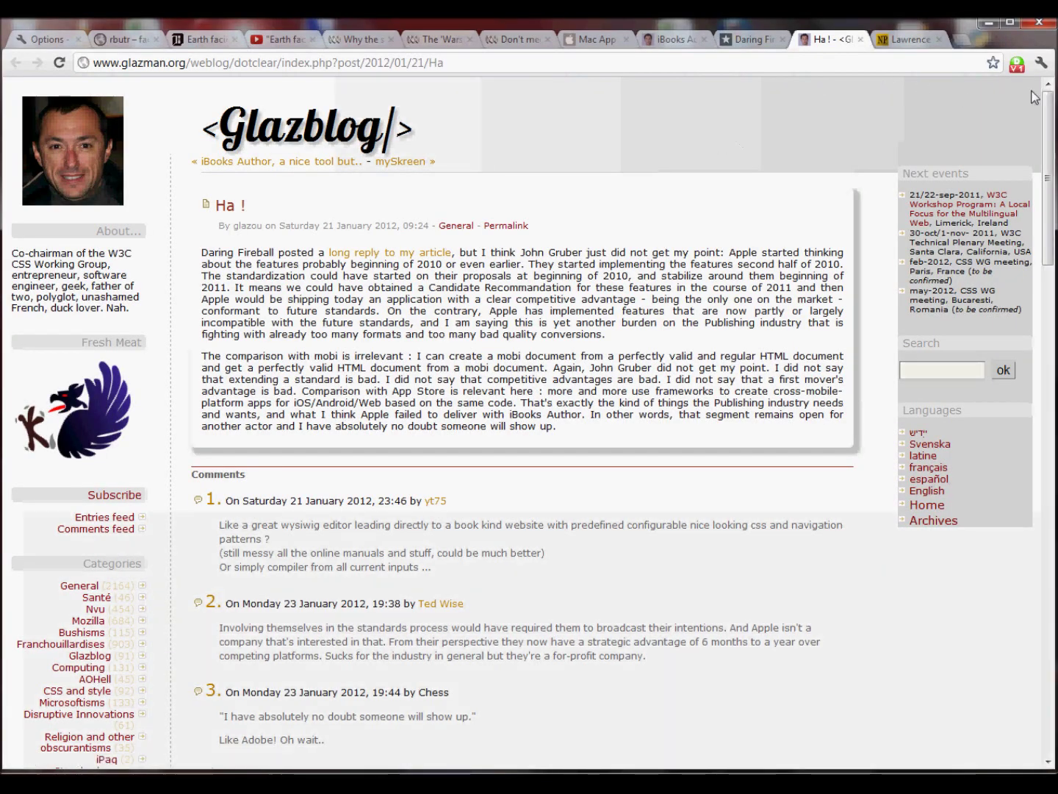
# Open Daring Fireball's 'Glazman Responds' and the ZDNet 'Some standards are more open than others' rebuttals via rbutr.
pyautogui.click(1017, 64)
pyautogui.click(897, 180)
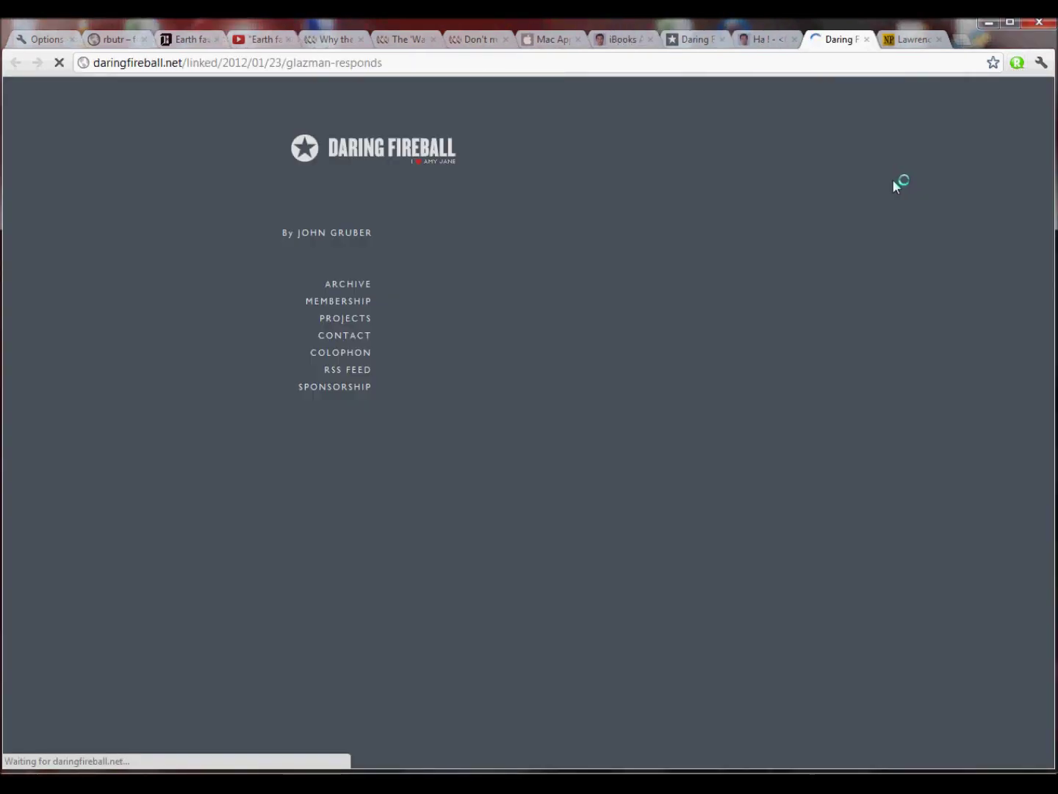
pyautogui.click(1018, 64)
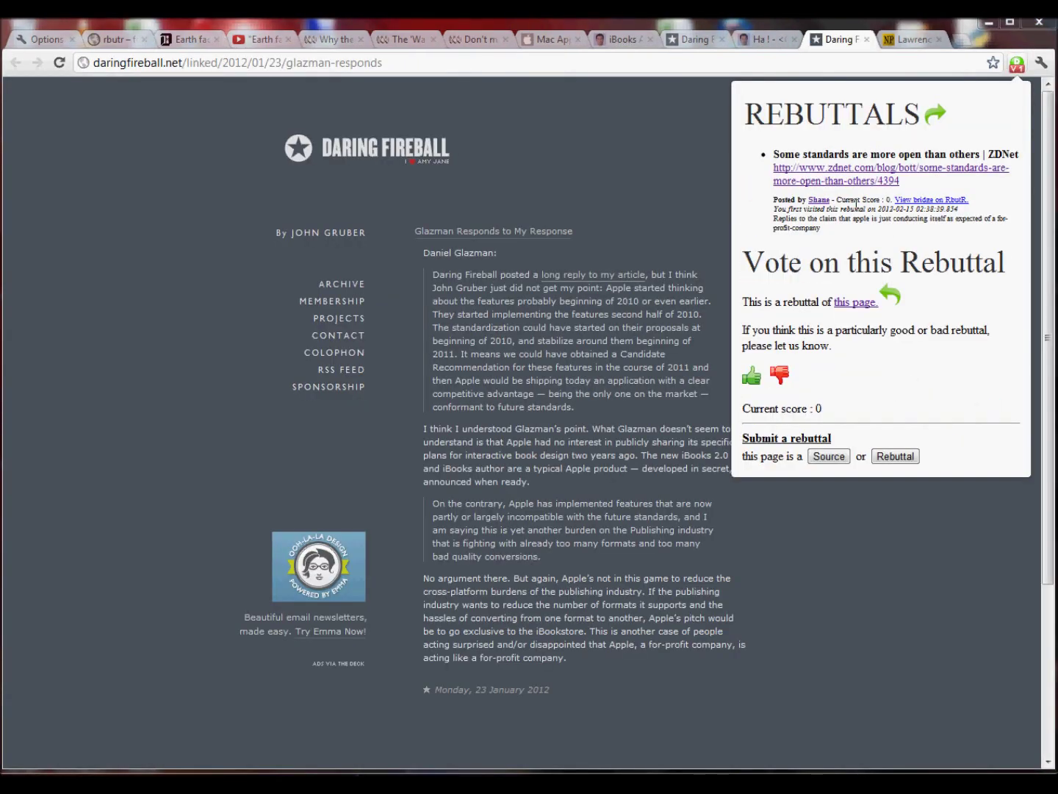
pyautogui.click(849, 171)
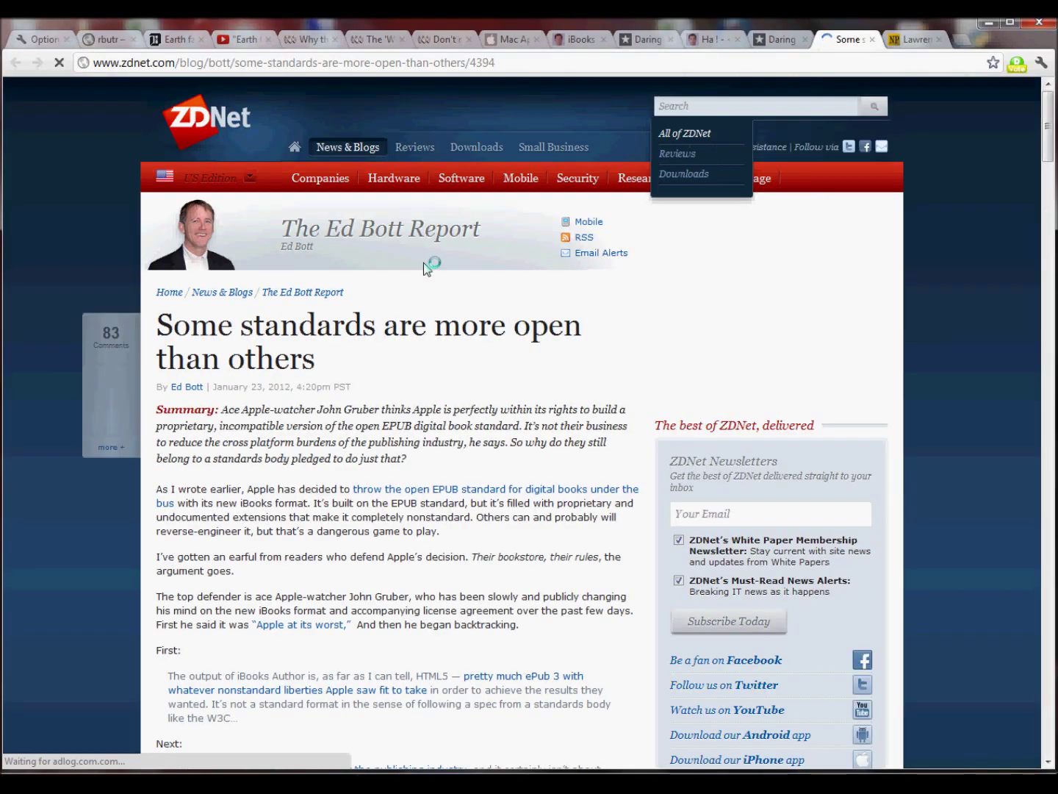
# Flip through the Daring Fireball, ZDNet and 'Ha !' tabs, ending on the iBooks Author App Store page.
pyautogui.click(775, 40)
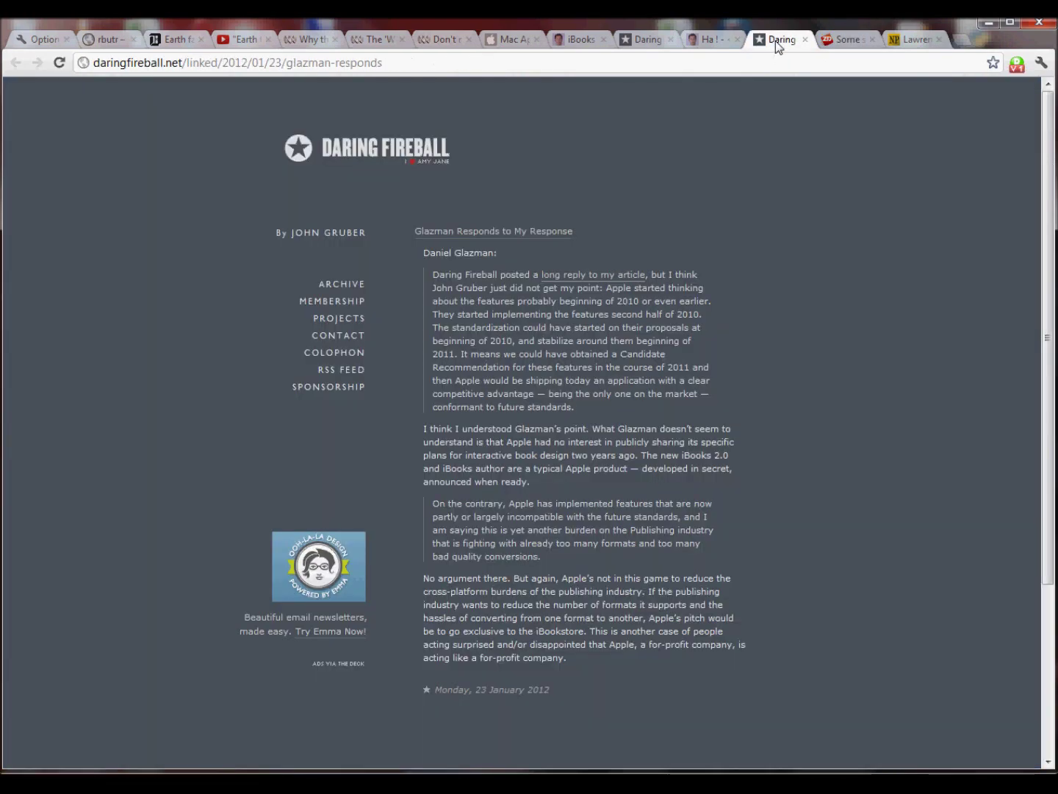
pyautogui.click(843, 38)
pyautogui.click(784, 44)
pyautogui.click(709, 39)
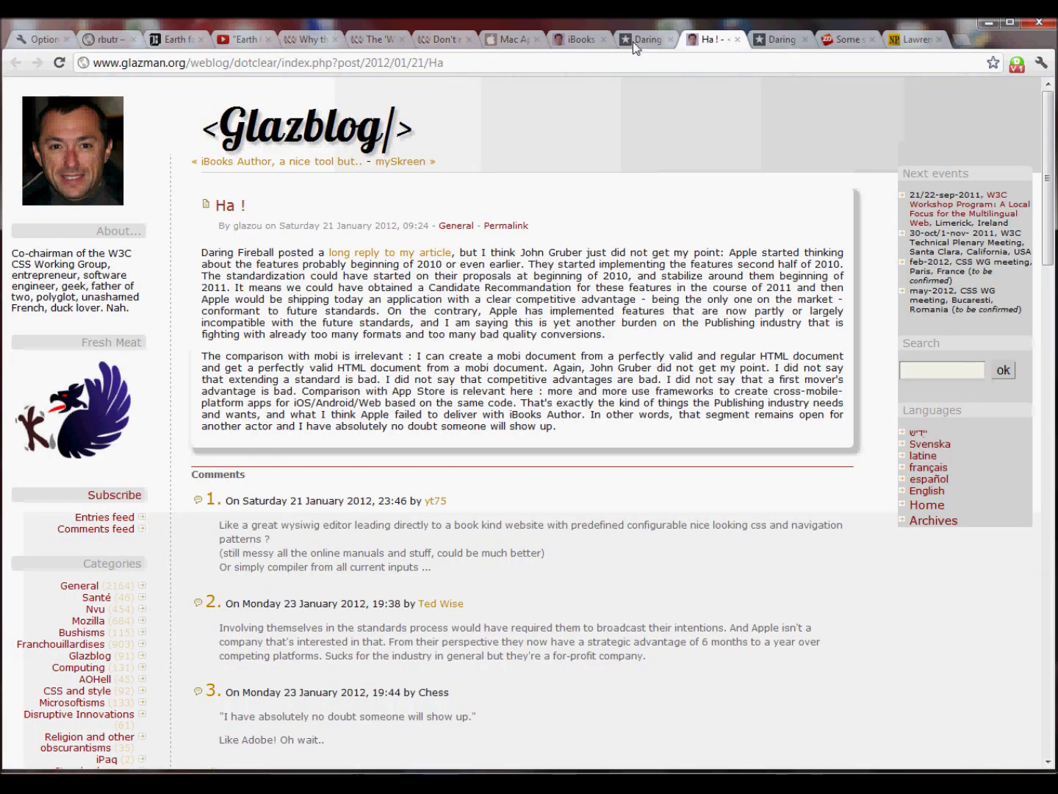
pyautogui.click(656, 36)
pyautogui.click(863, 38)
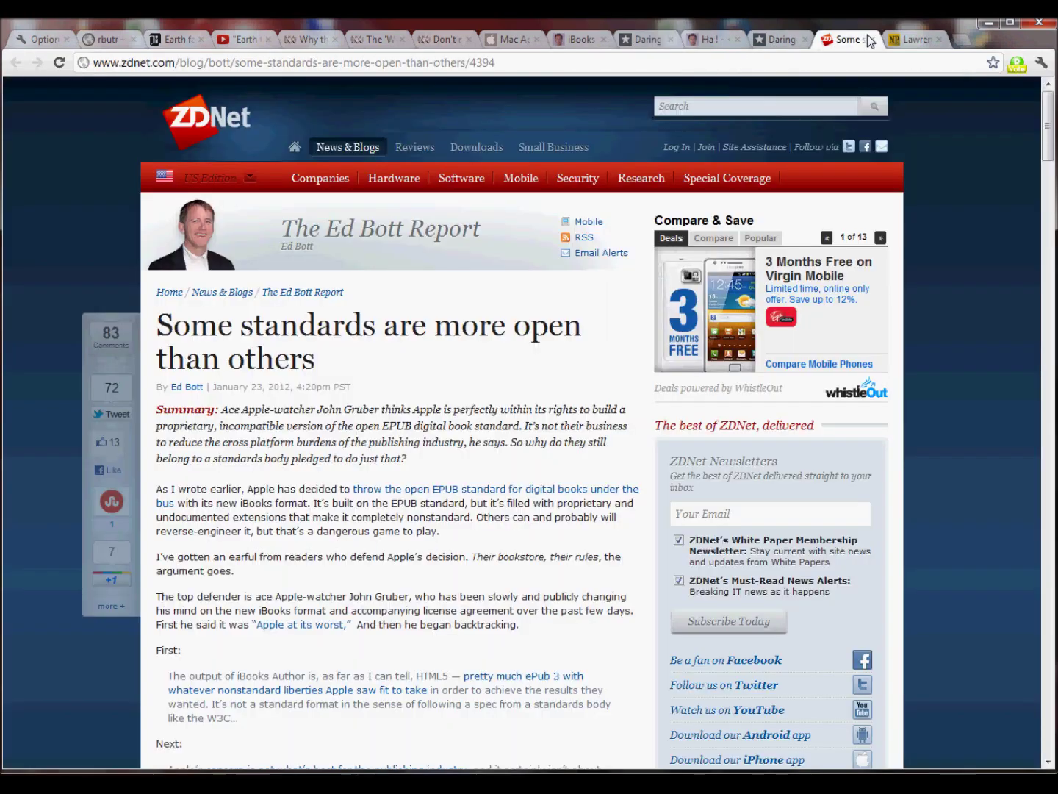
pyautogui.click(792, 40)
pyautogui.click(516, 41)
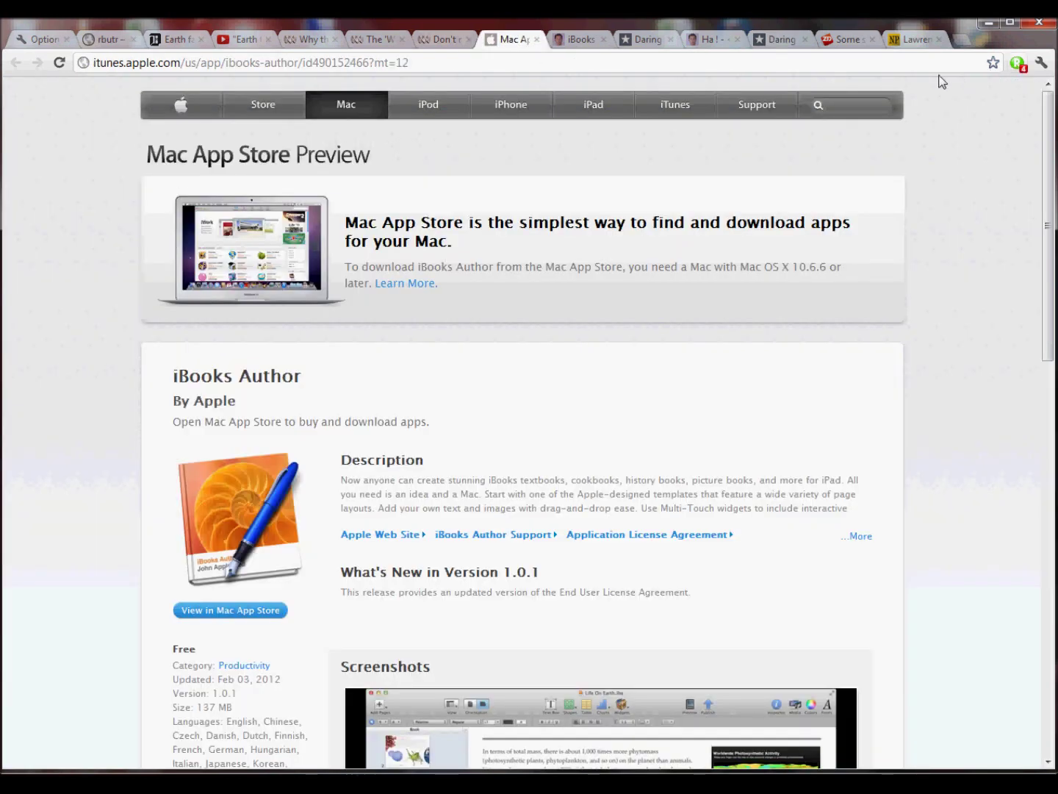
# Review the iBooks Author page's four rbutr rebuttals, then switch to the National Post climate article.
pyautogui.click(1018, 65)
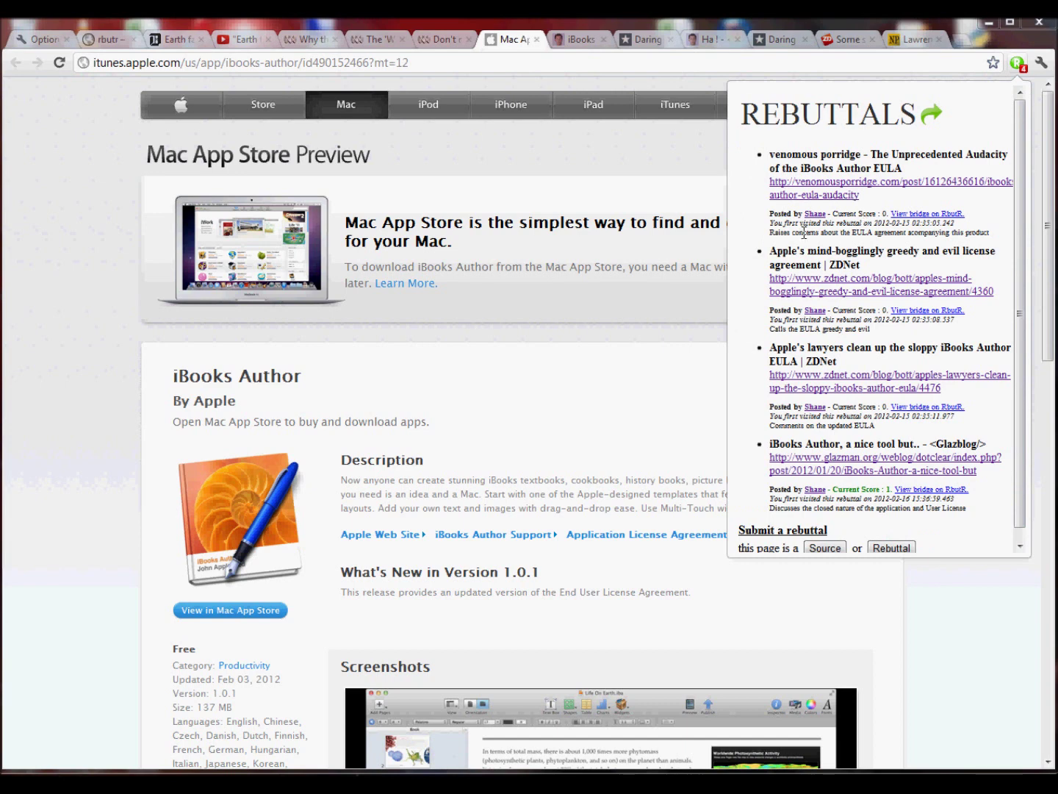
pyautogui.moveTo(774, 233); pyautogui.dragTo(916, 244)
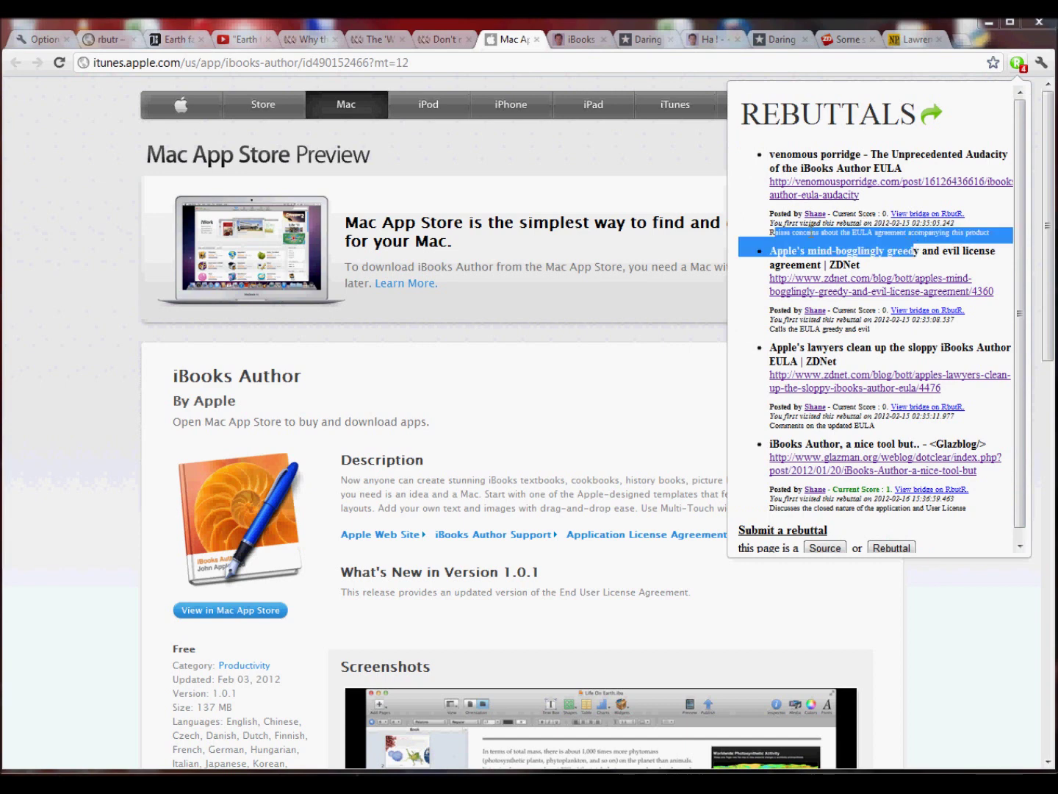
pyautogui.click(804, 234)
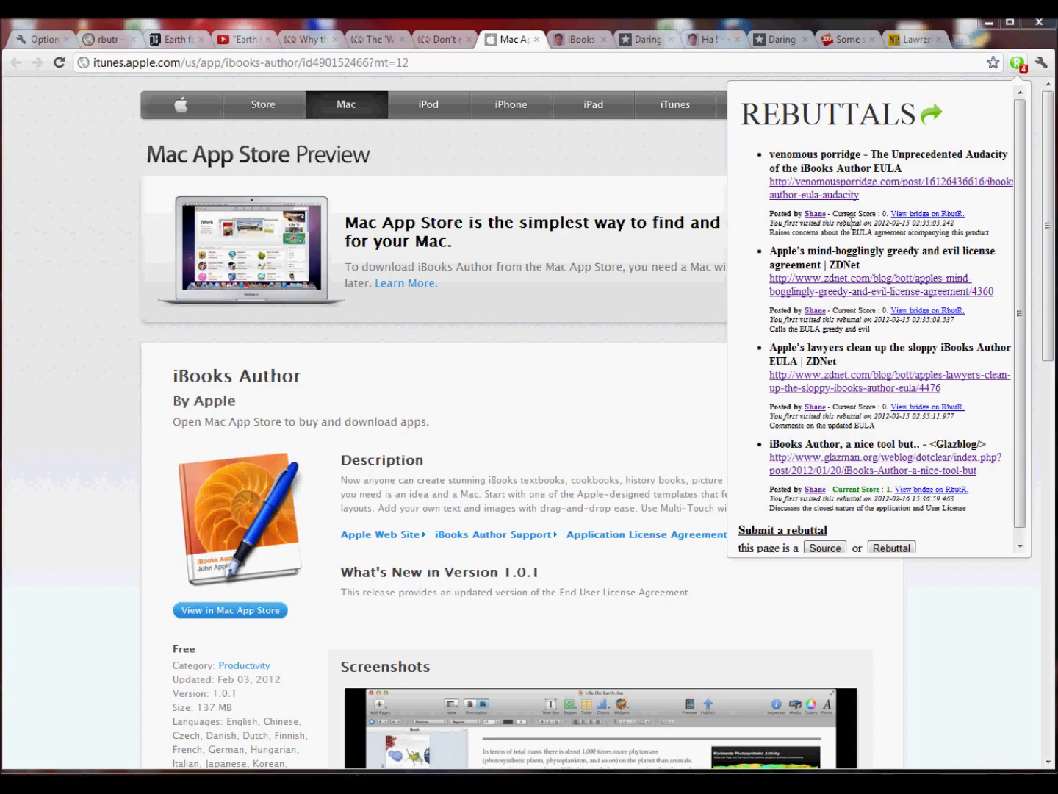
pyautogui.click(912, 42)
# Highlight the National Post headline and open its Wikipedia 'Scientific opinion on climate change' rebuttal via rbutr.
pyautogui.click(451, 402)
pyautogui.scroll(15, 451, 403)
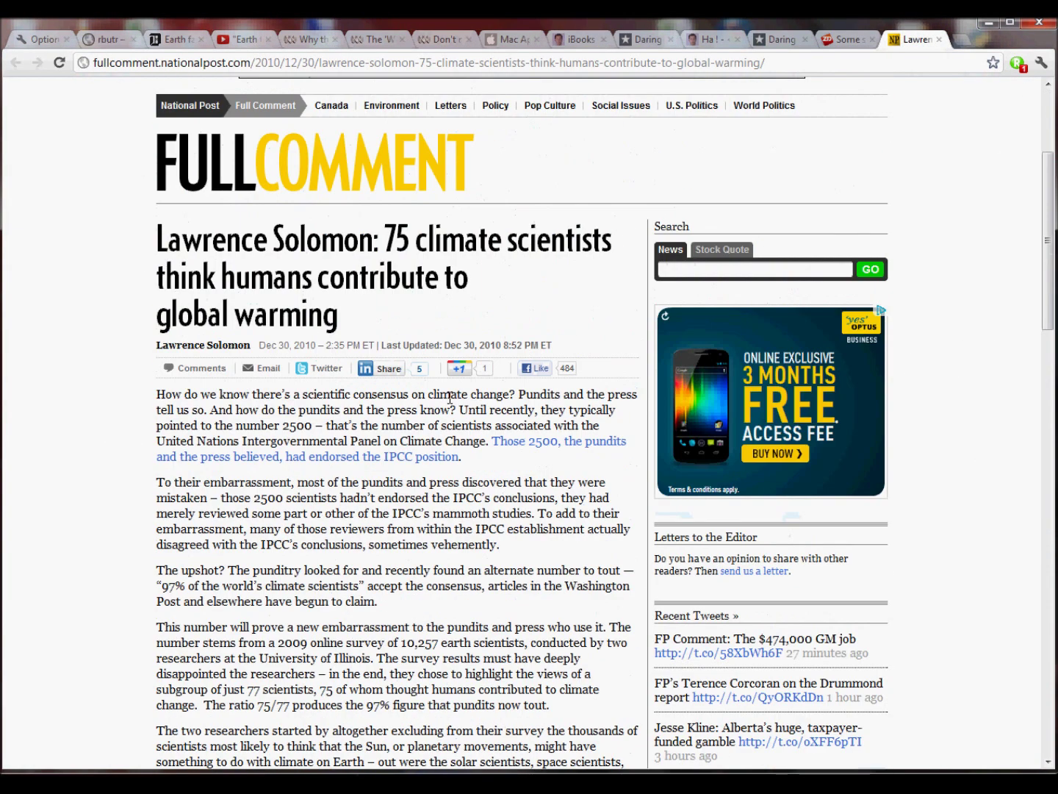
pyautogui.scroll(-1, 468, 491)
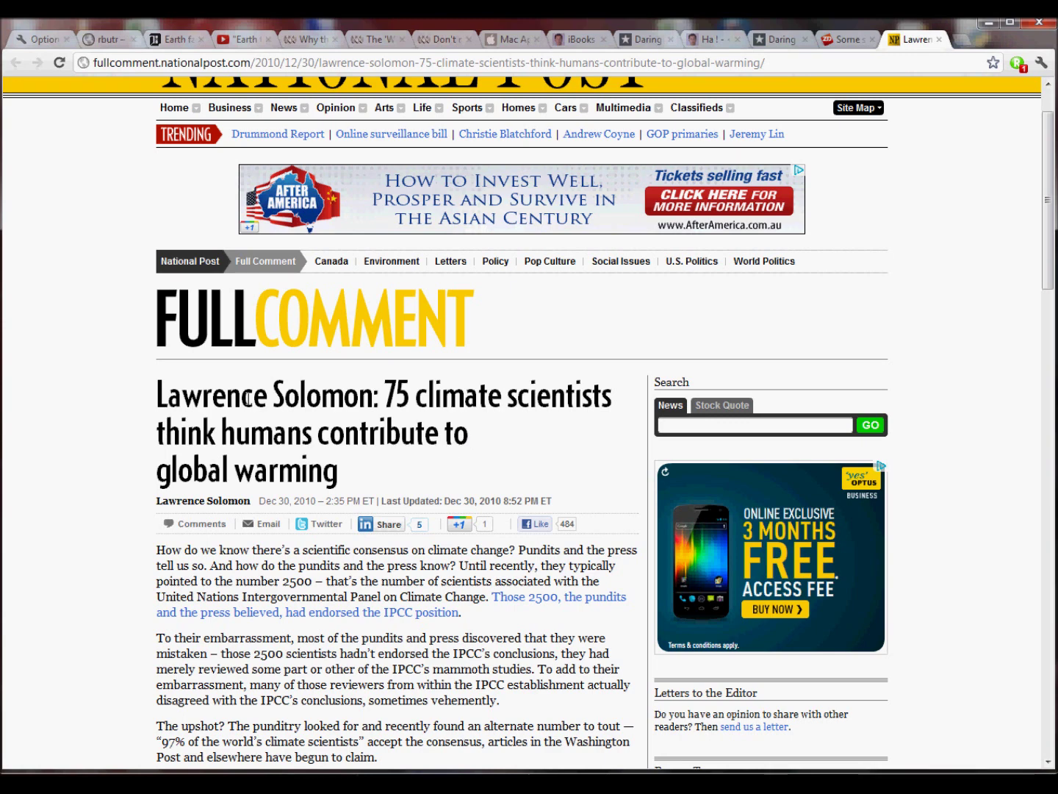
pyautogui.moveTo(249, 397); pyautogui.dragTo(321, 442)
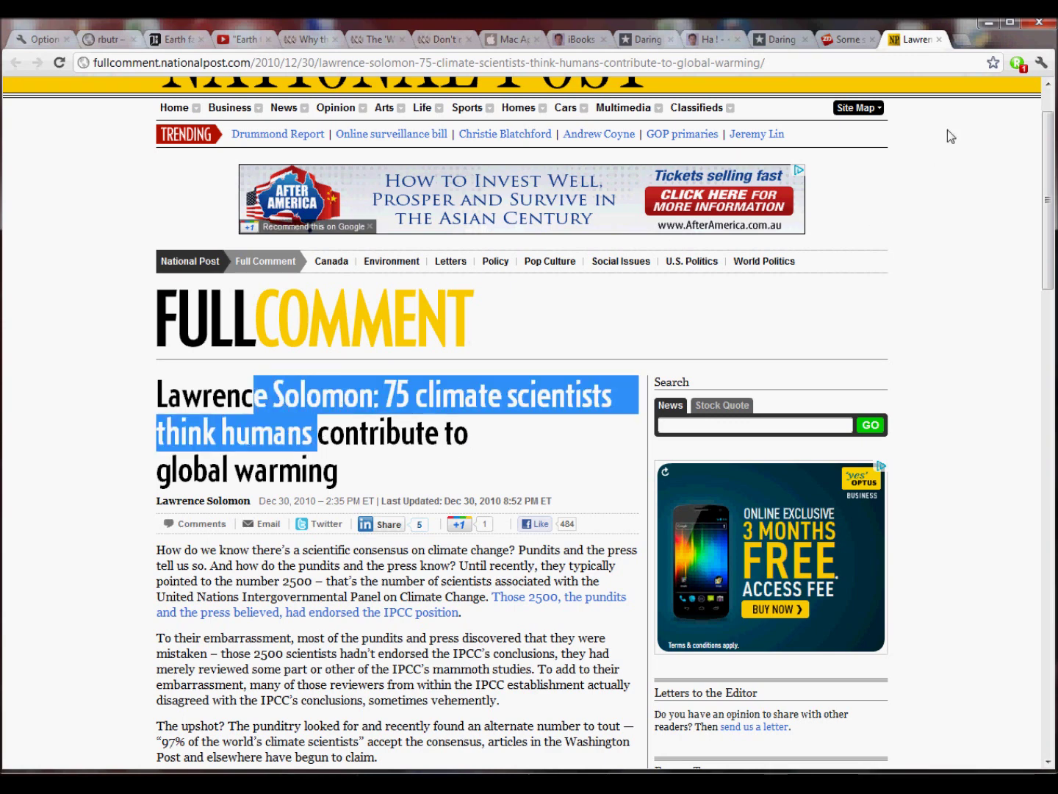
pyautogui.click(1019, 65)
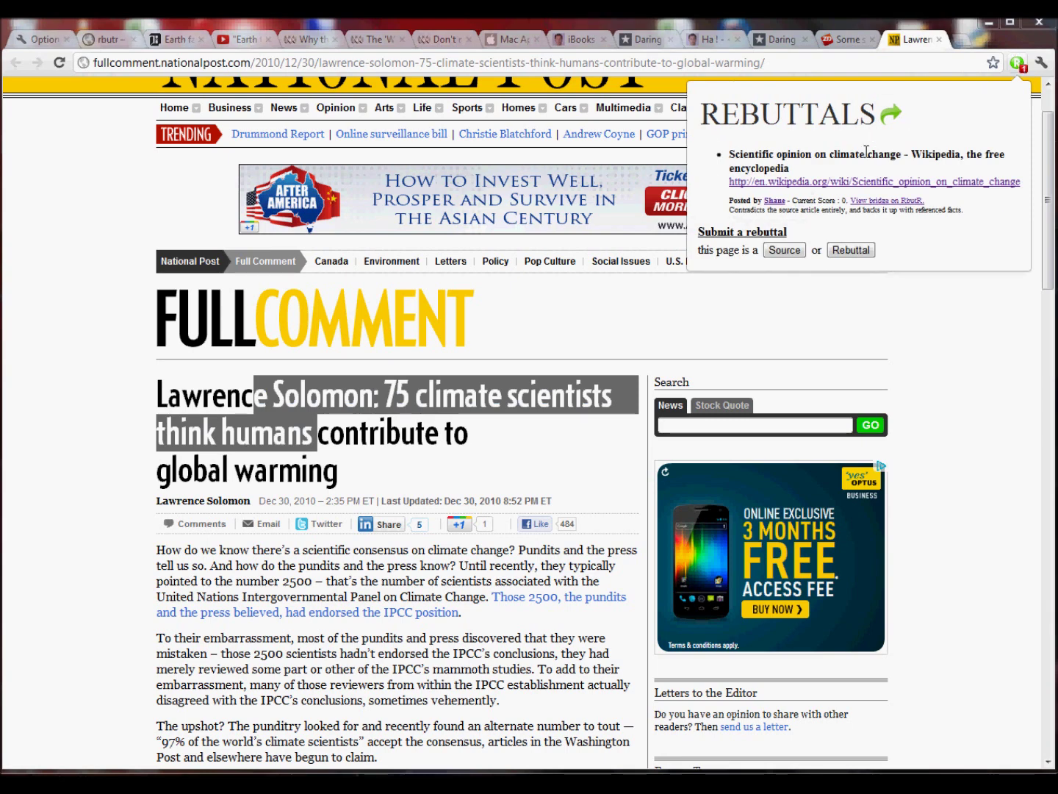
pyautogui.click(837, 182)
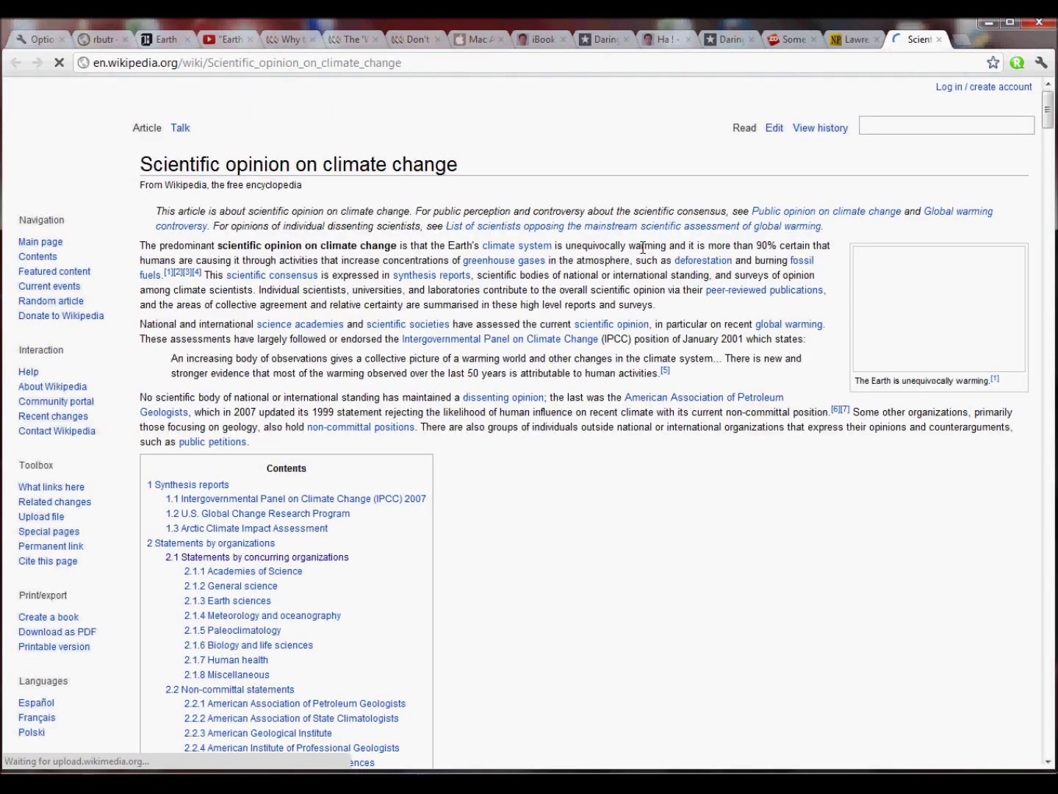
# Compare the National Post and Wikipedia tabs, read through the Wikipedia intro, and return to the National Post.
pyautogui.click(858, 40)
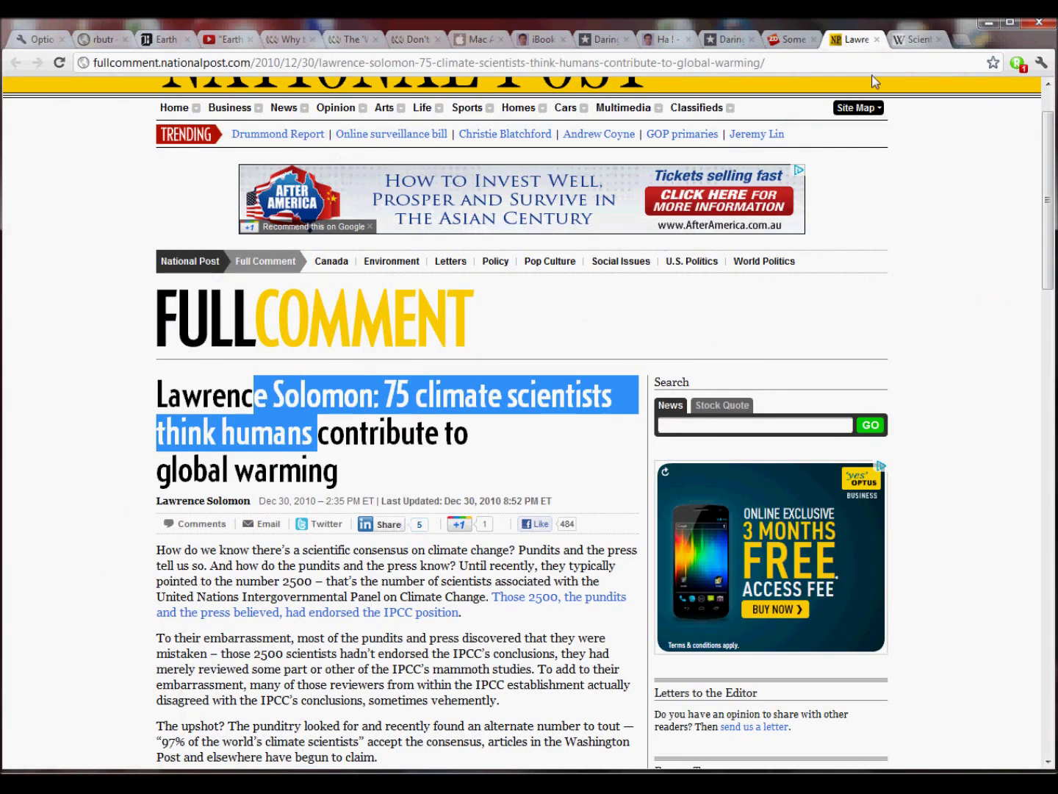
pyautogui.click(904, 38)
pyautogui.click(864, 37)
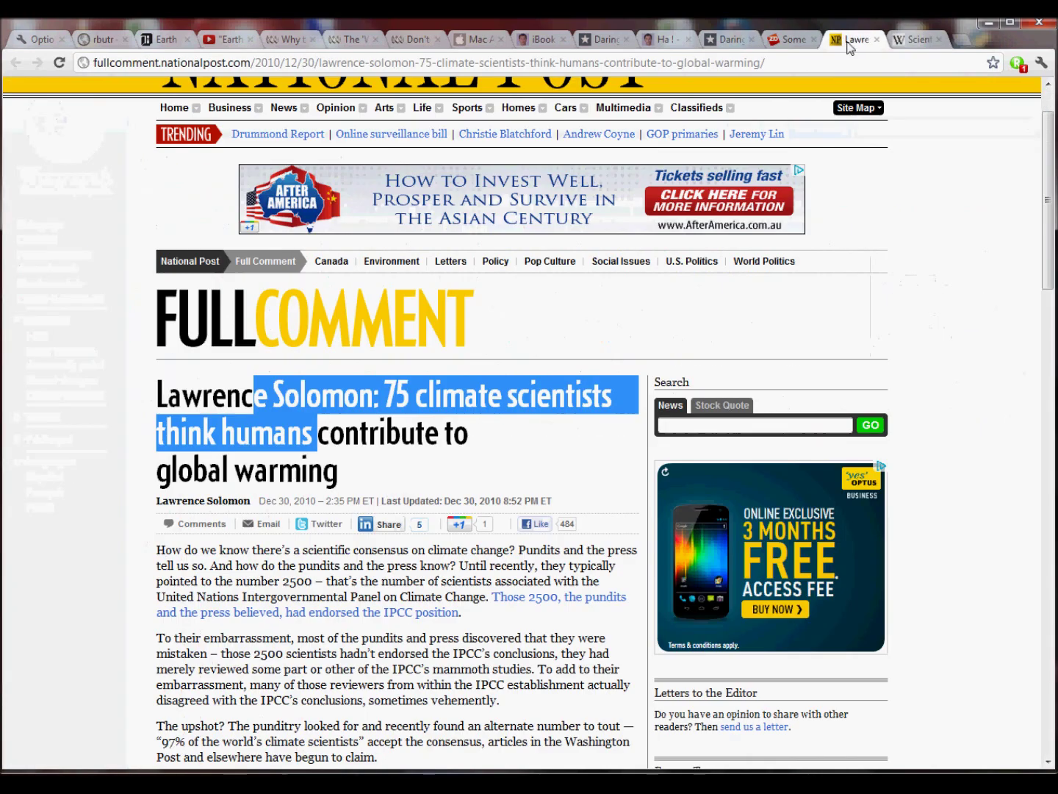
pyautogui.click(453, 397)
pyautogui.click(918, 39)
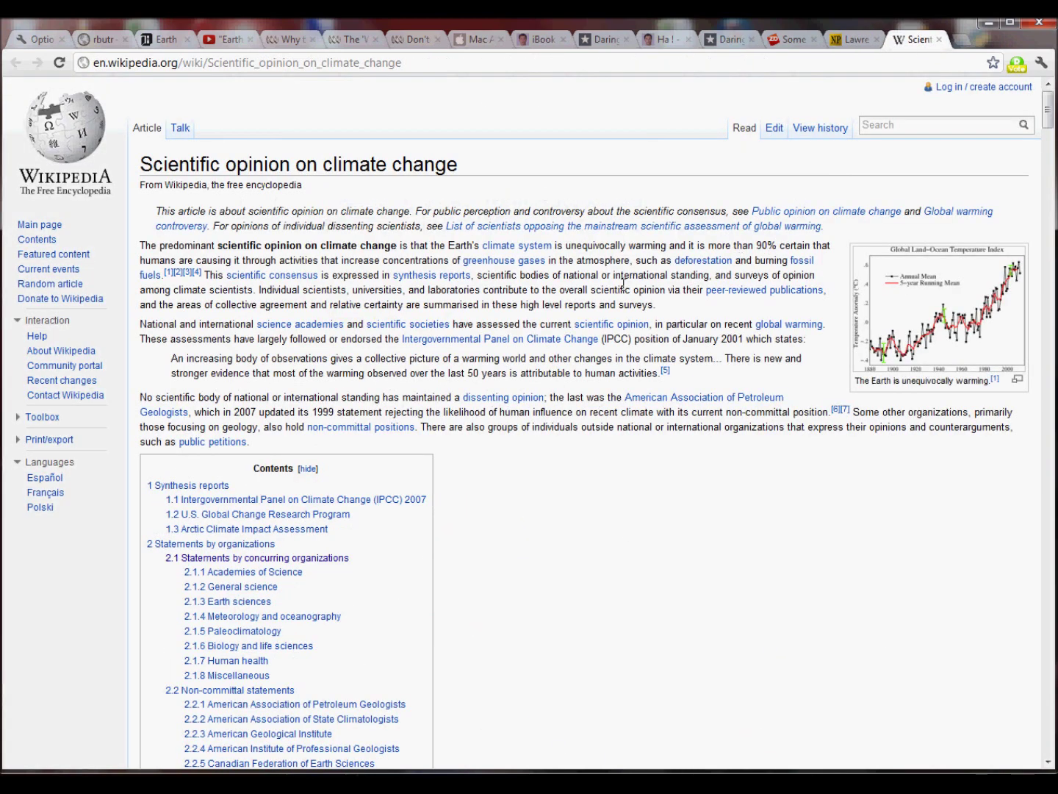
pyautogui.moveTo(586, 276); pyautogui.dragTo(591, 287)
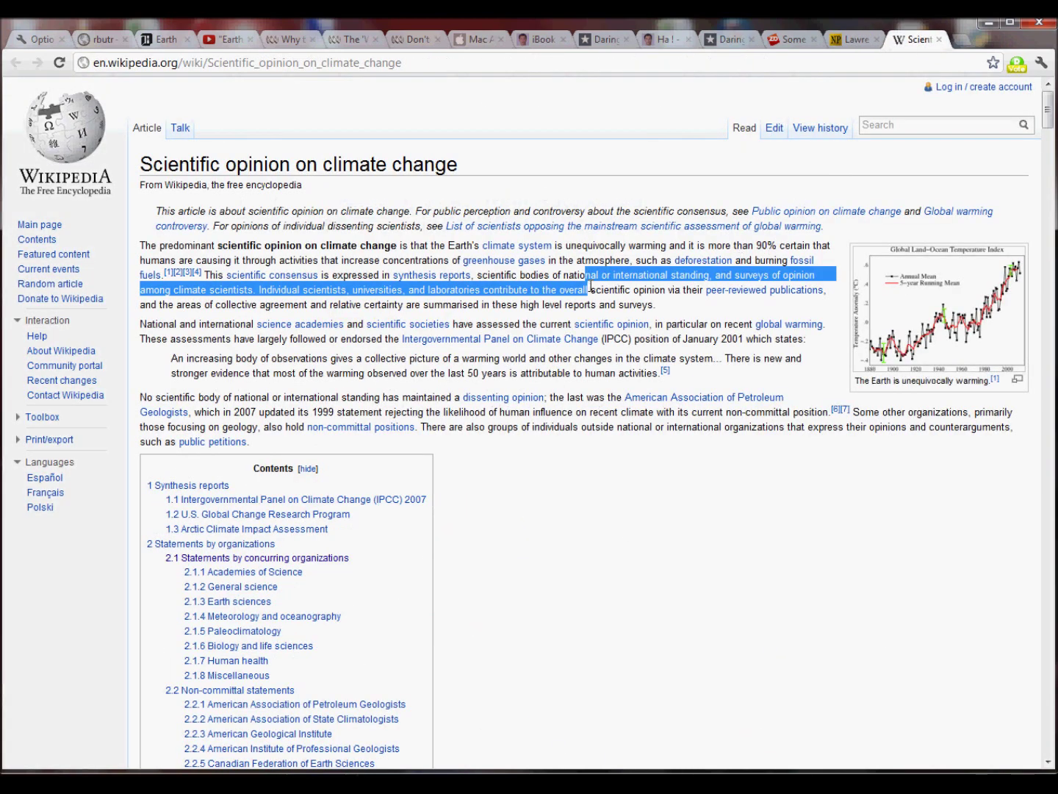
pyautogui.scroll(-10, 593, 289)
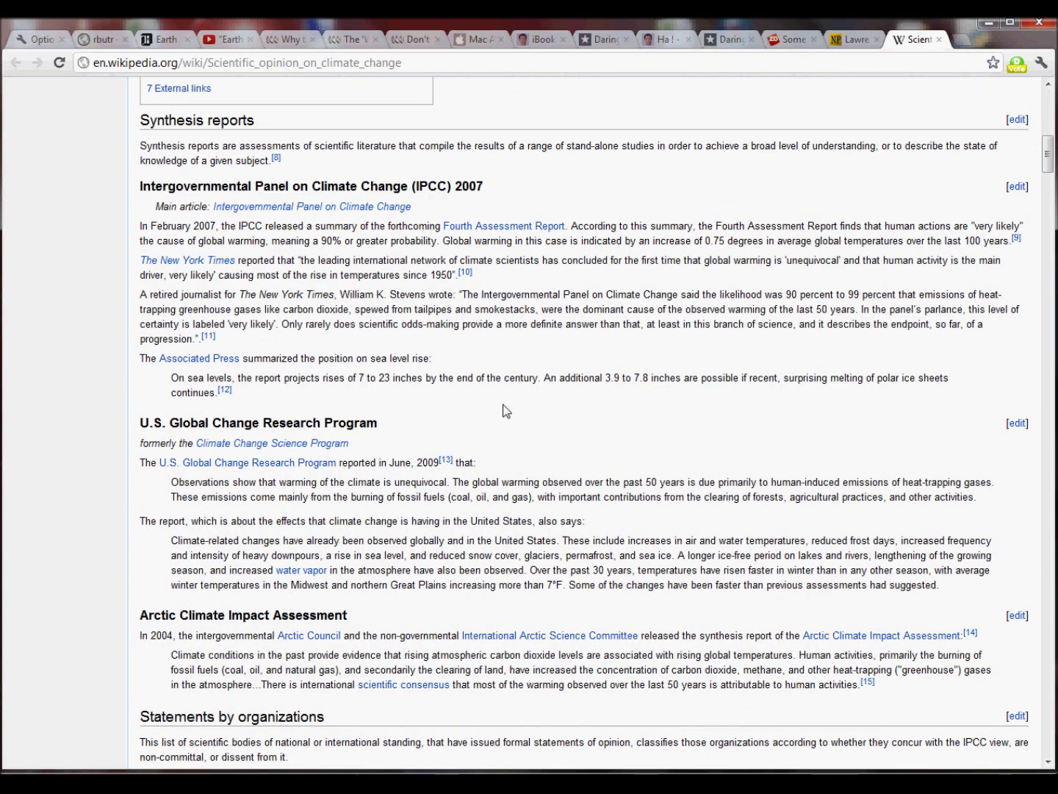
pyautogui.scroll(2, 619, 378)
pyautogui.click(853, 38)
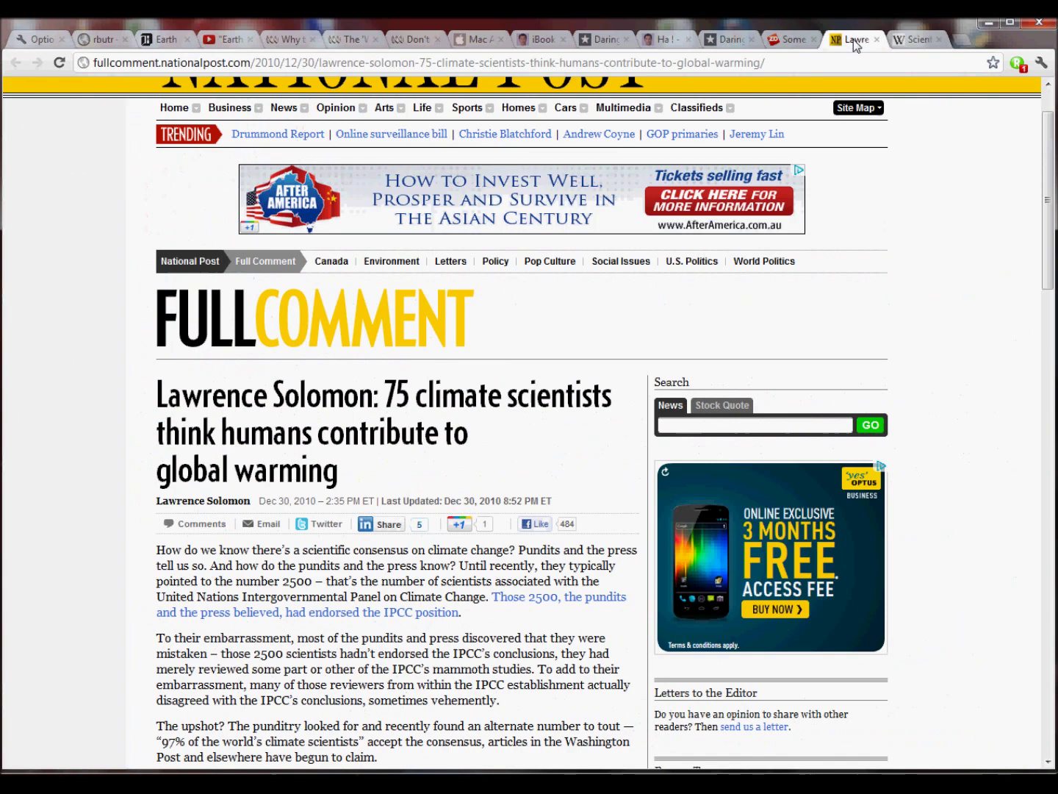
# Open another copy of the Wikipedia climate-change rebuttal from the National Post article's rbutr popup.
pyautogui.moveTo(341, 469); pyautogui.dragTo(167, 397)
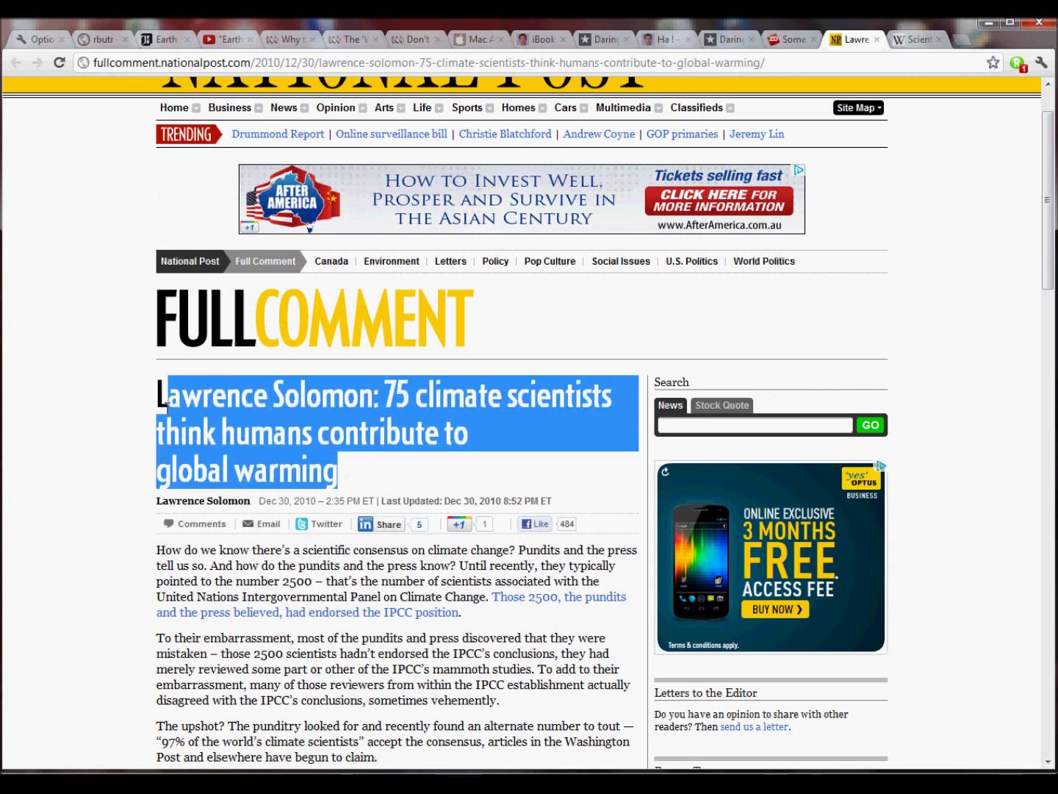
pyautogui.click(266, 430)
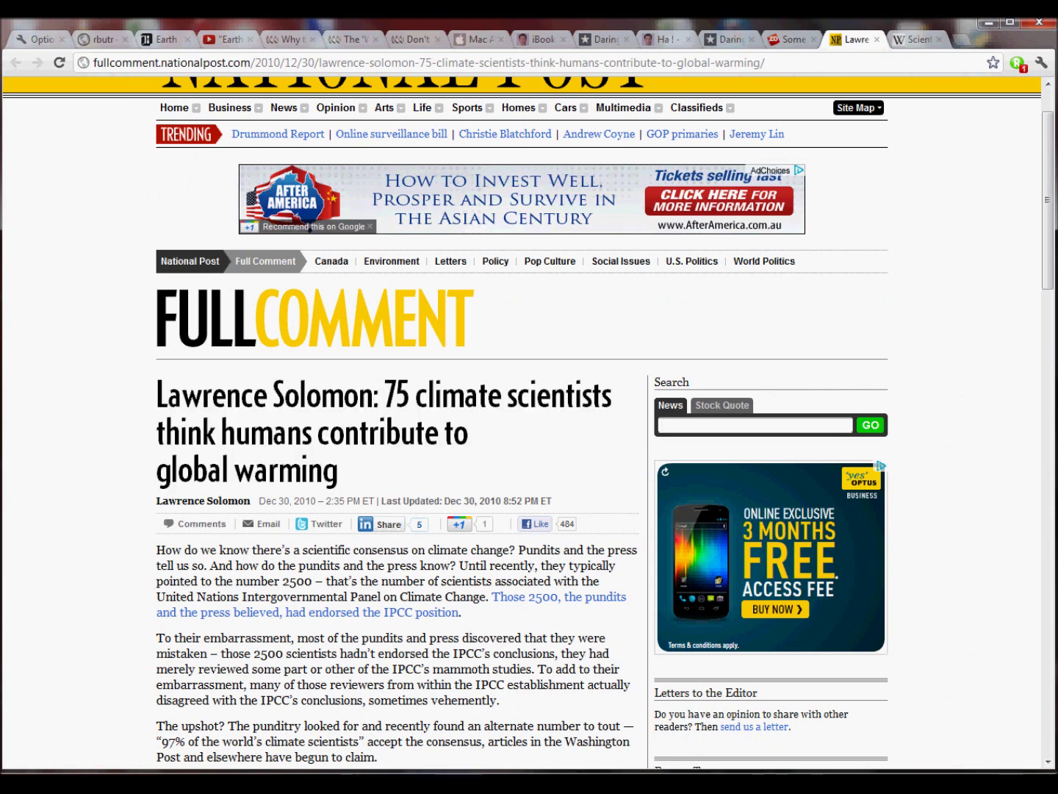
pyautogui.click(1016, 64)
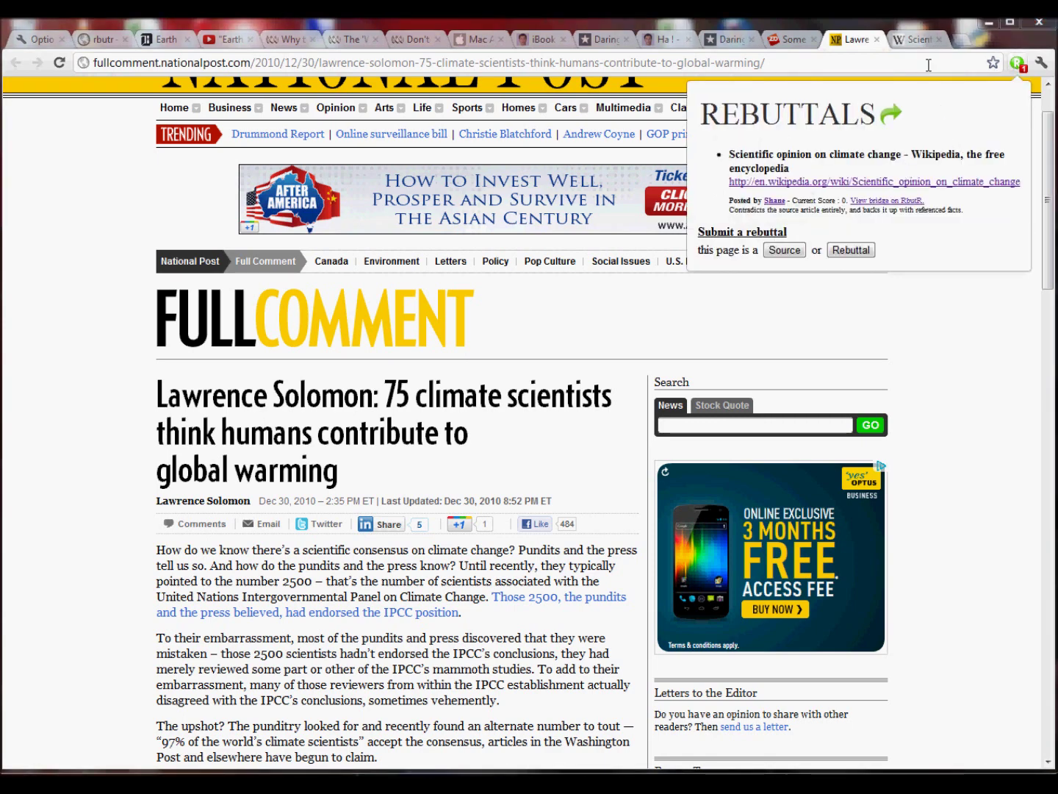
pyautogui.click(918, 39)
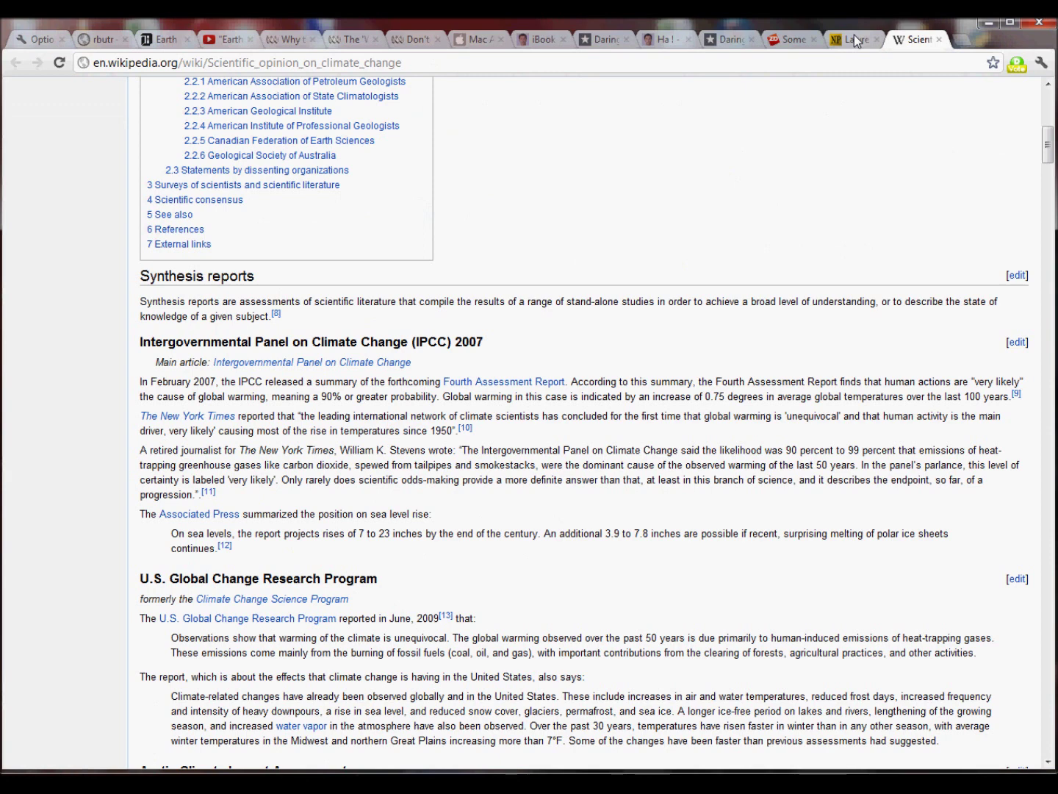
pyautogui.click(854, 36)
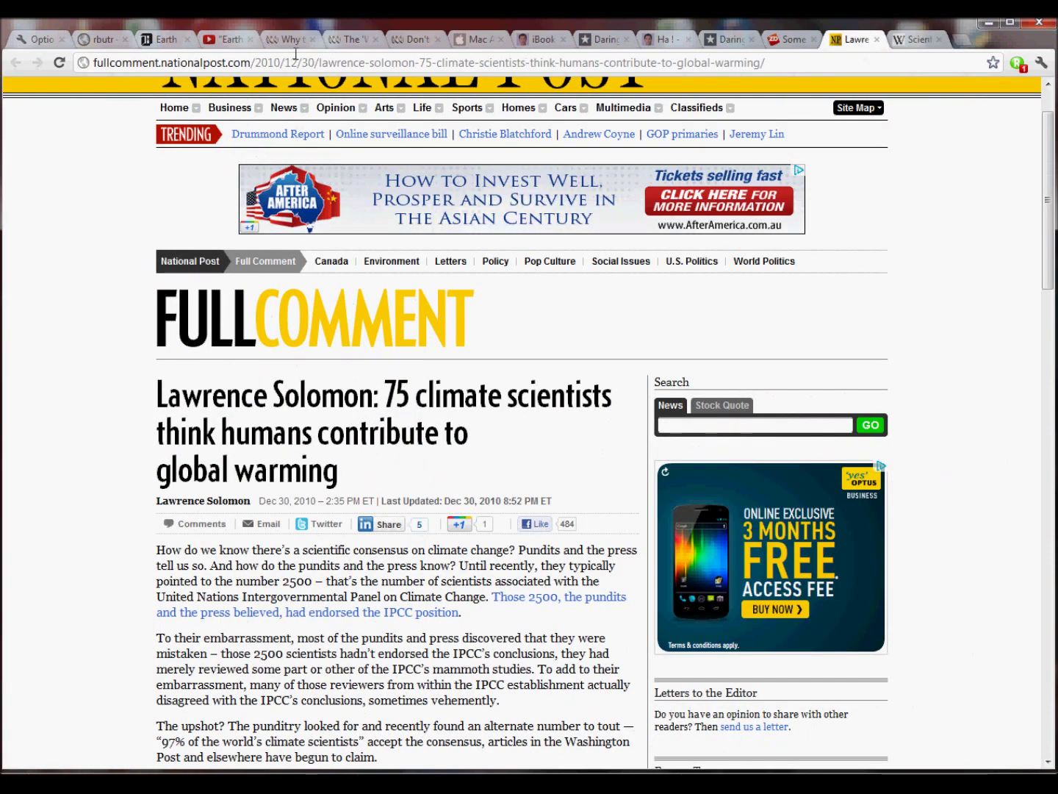
pyautogui.click(1018, 64)
pyautogui.click(825, 181)
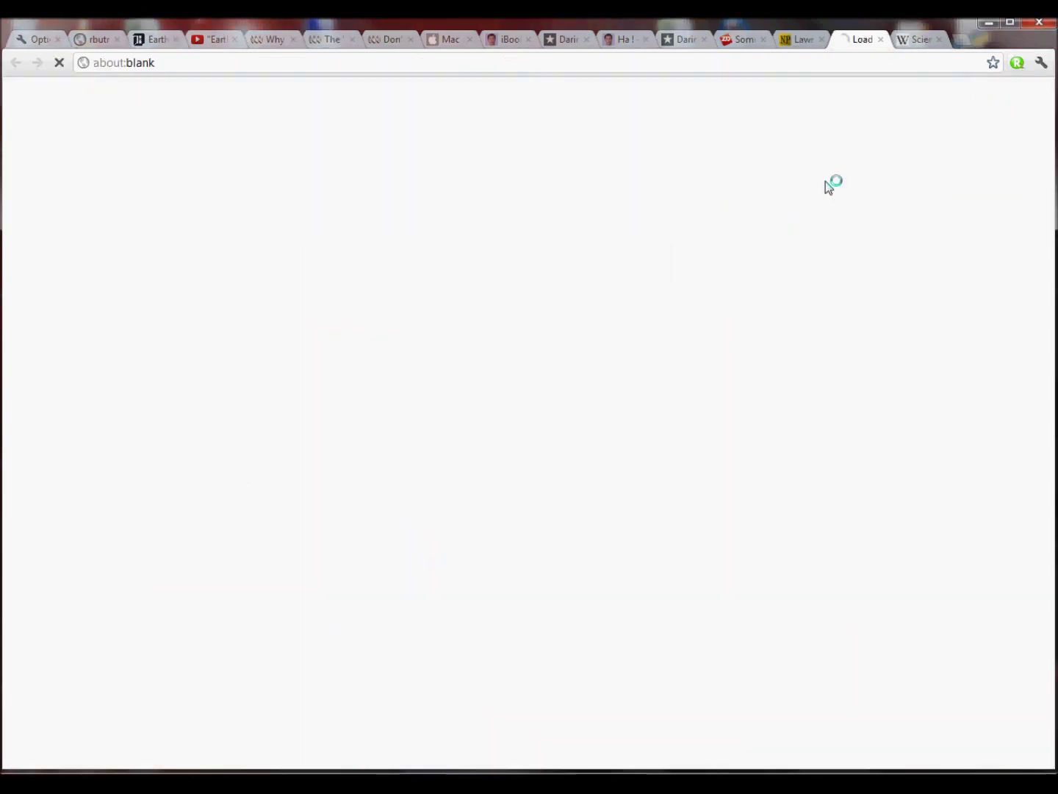